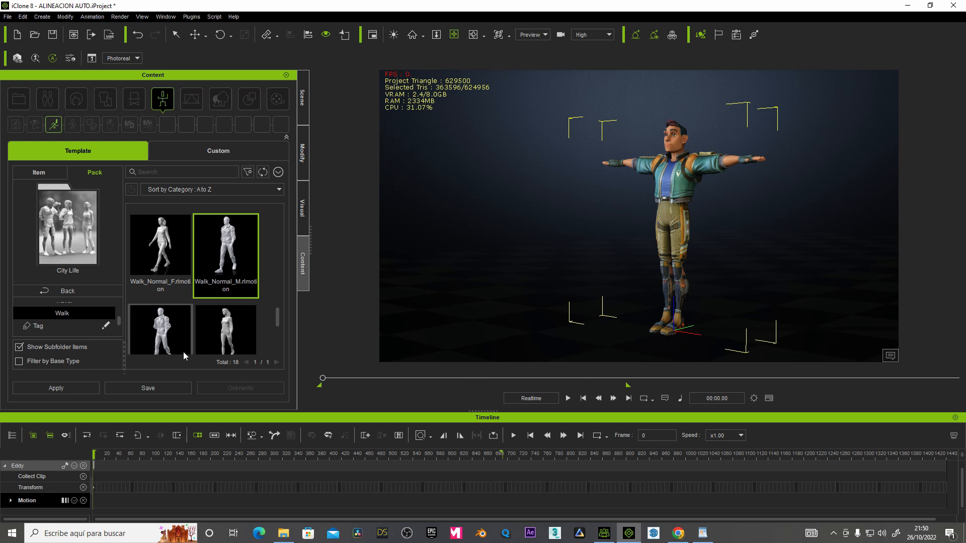
Step: Apply the Walk_Normal_M motion to the character at the start and again at frame 139, where the first clip ends
{"action": "left_click", "coordinate": [67, 385]}
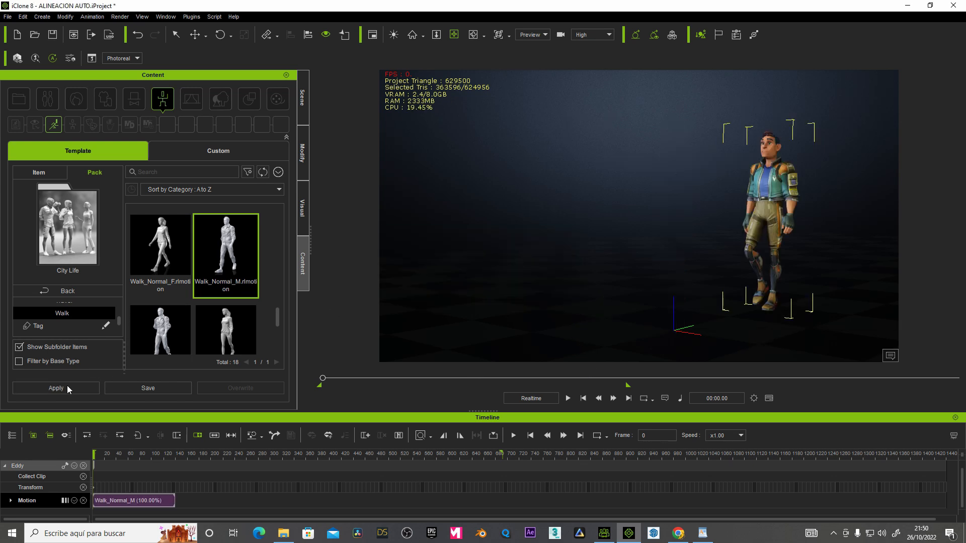
{"action": "left_click", "coordinate": [177, 455]}
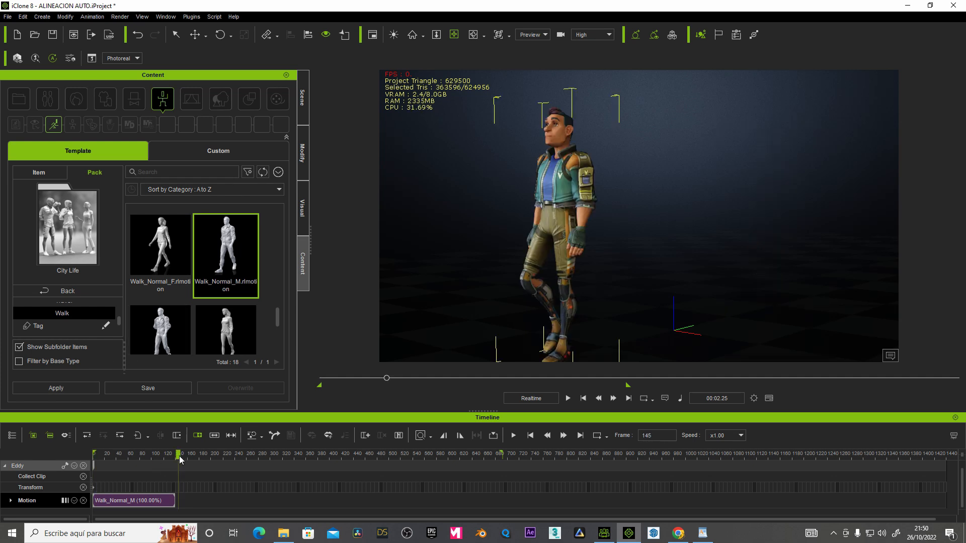
{"action": "left_click_drag", "start_coordinate": [176, 455], "coordinate": [174, 455]}
{"action": "left_click", "coordinate": [68, 389]}
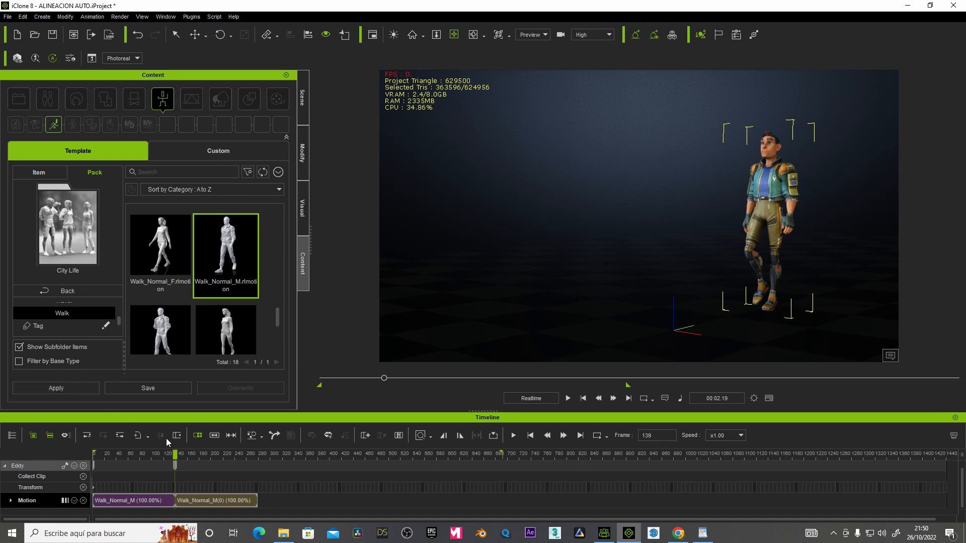
Step: Play back the two consecutive Walk_Normal_M clips from the start to check the transition
{"action": "left_click_drag", "start_coordinate": [175, 455], "coordinate": [57, 458]}
{"action": "left_click", "coordinate": [568, 398]}
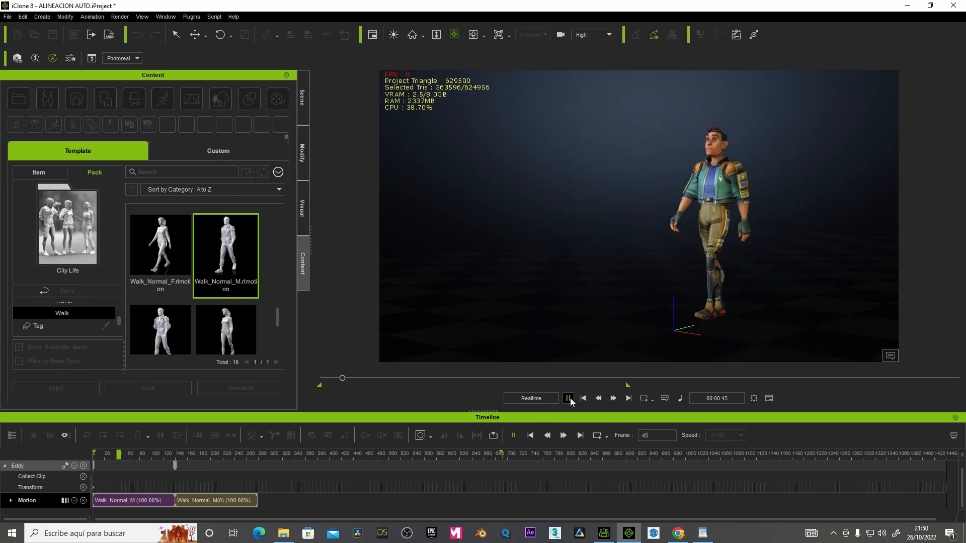
{"action": "left_click", "coordinate": [286, 464]}
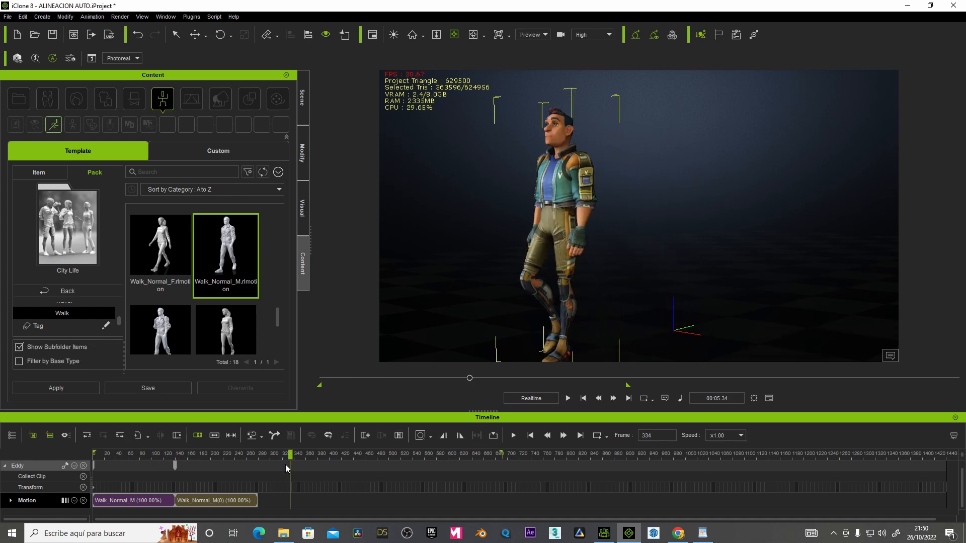
Step: Set Auto Motion Alignment to Align Position and Direction
{"action": "left_click", "coordinate": [262, 438]}
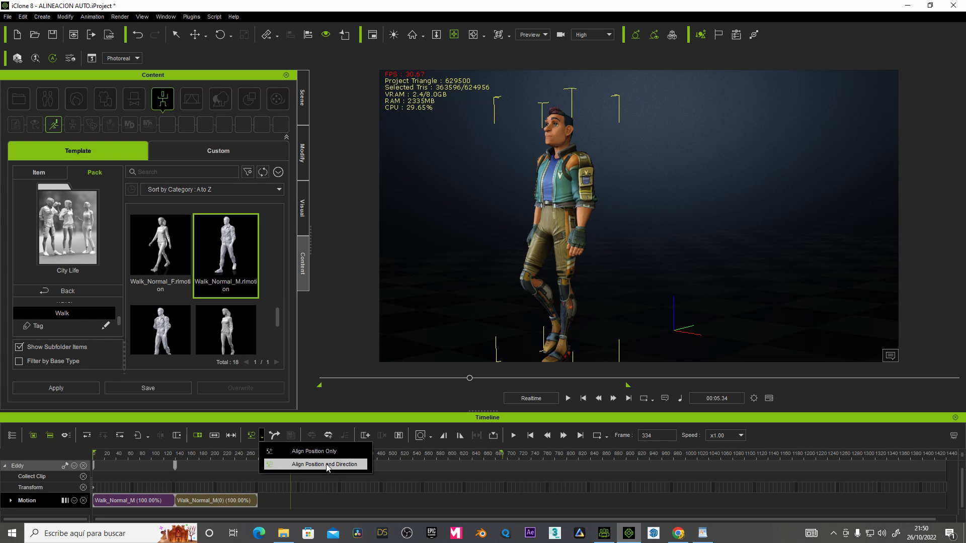
{"action": "left_click", "coordinate": [92, 18]}
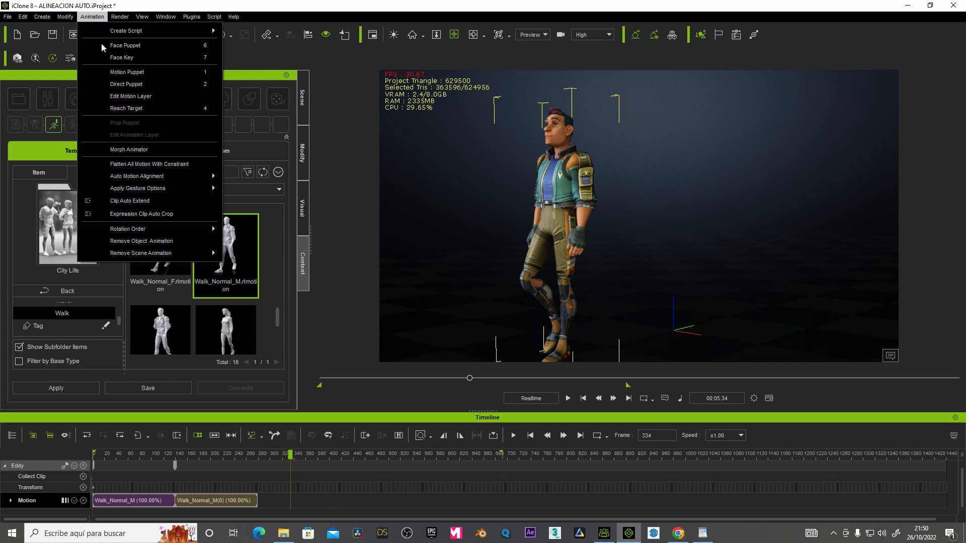
{"action": "mouse_move", "coordinate": [140, 178]}
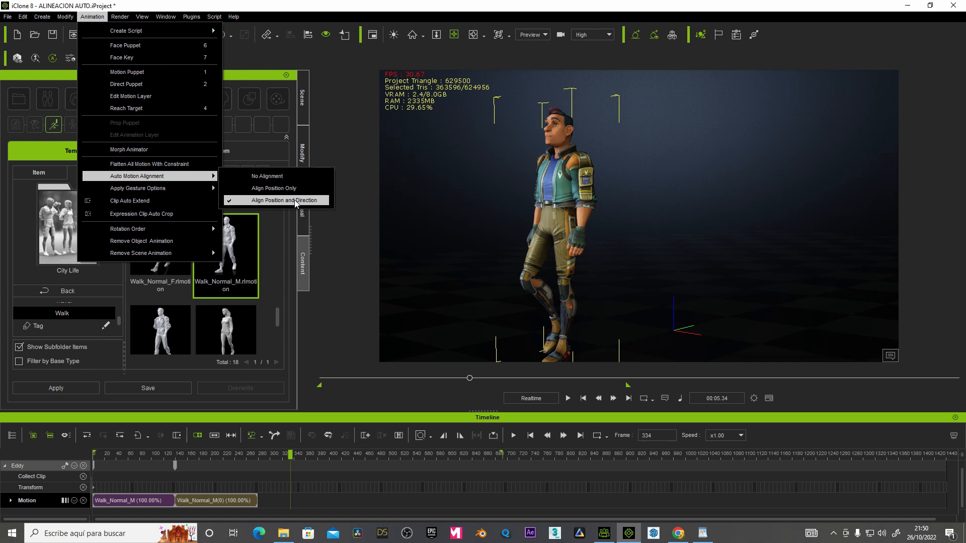
{"action": "left_click", "coordinate": [274, 456]}
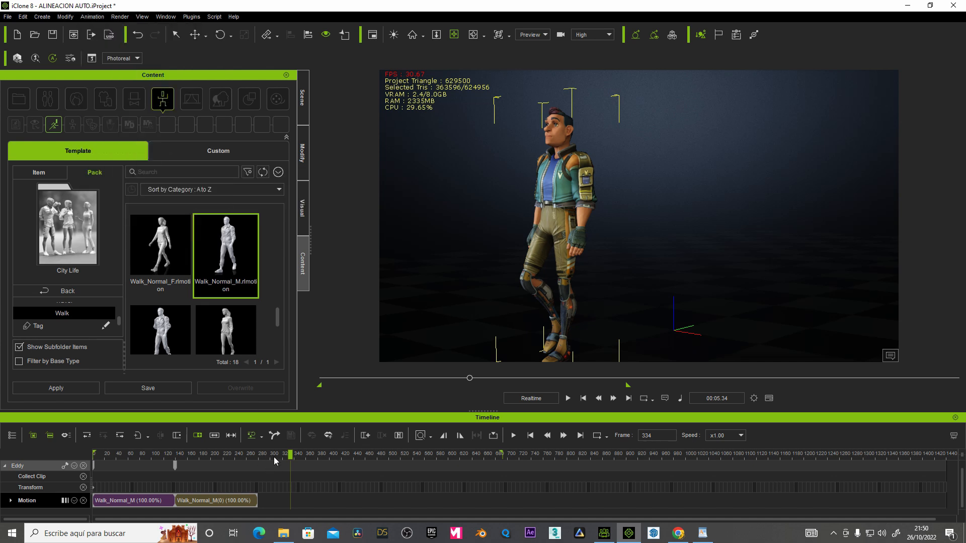
Step: Delete the second Walk_Normal_M clip from the character's motion track
{"action": "left_click_drag", "start_coordinate": [277, 454], "coordinate": [140, 462]}
{"action": "left_click", "coordinate": [202, 501]}
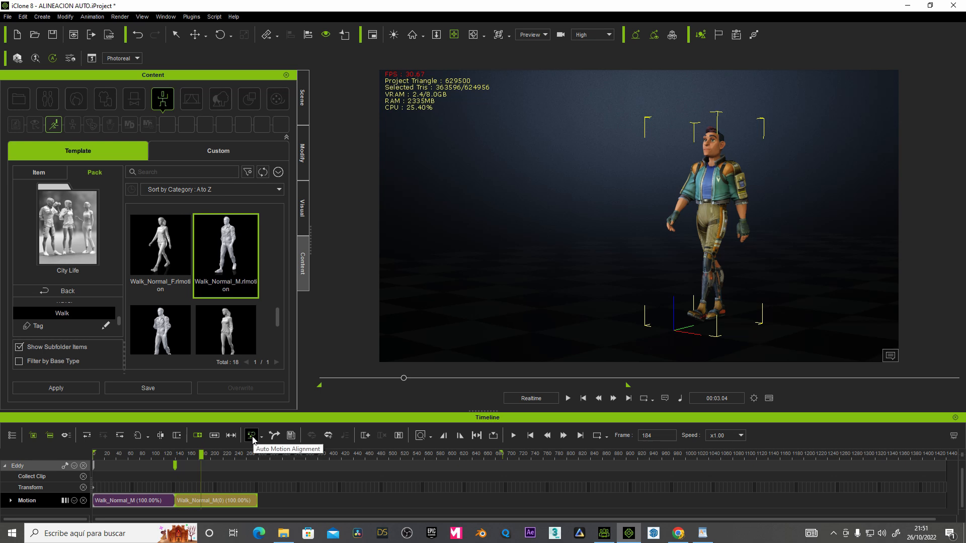
{"action": "left_click", "coordinate": [224, 500]}
{"action": "key", "text": "Delete"}
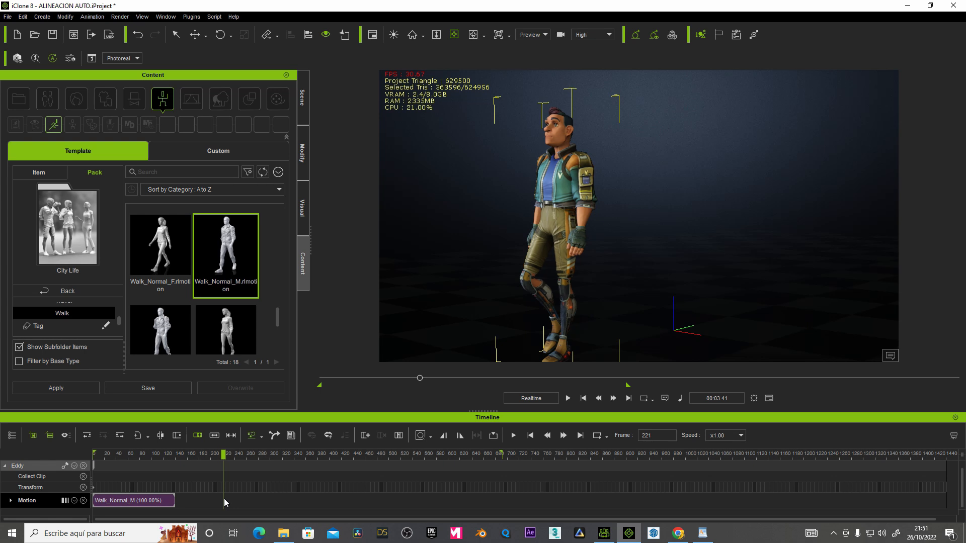
Step: Apply Walk_Normal_M at frames 140 and 283, and close the gaps so all three walk clips sit end to end
{"action": "left_click", "coordinate": [171, 453]}
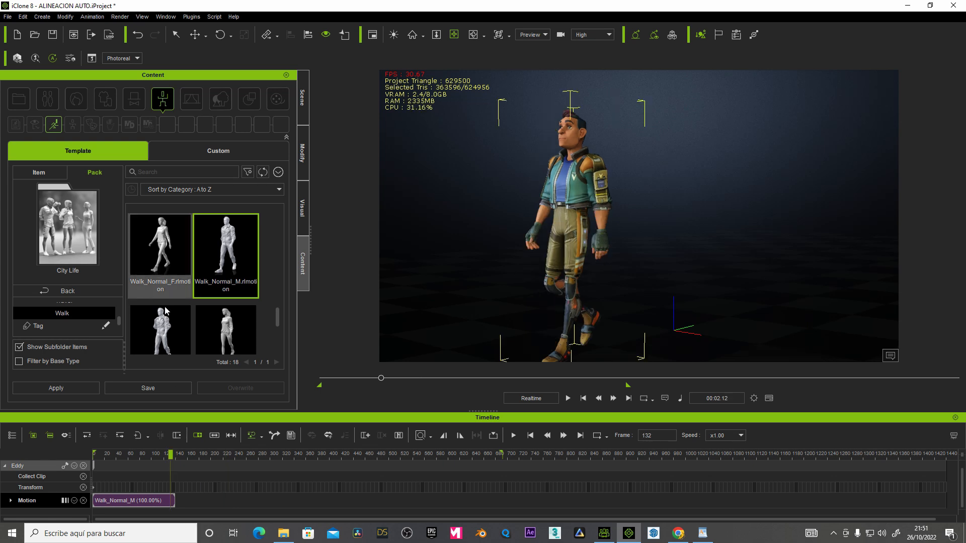
{"action": "left_click", "coordinate": [177, 457]}
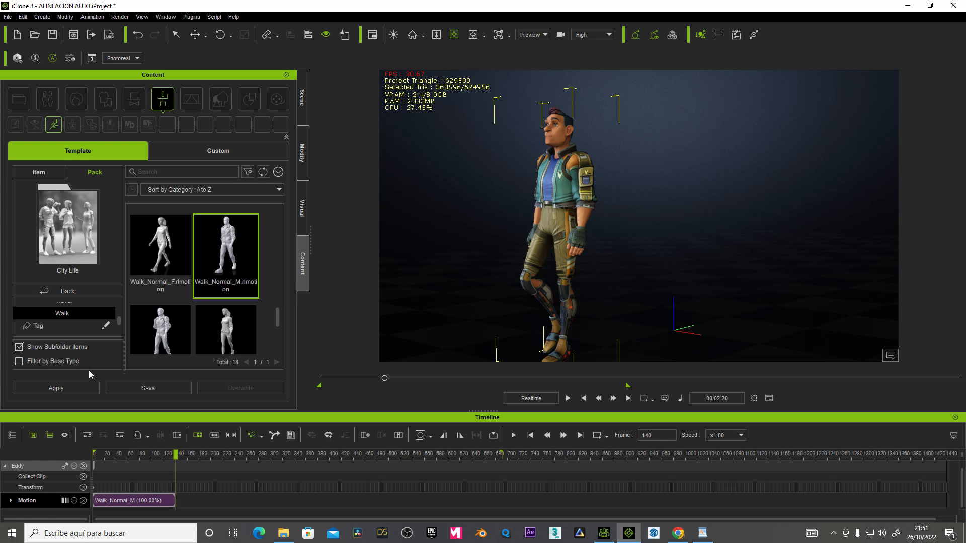
{"action": "left_click", "coordinate": [65, 388]}
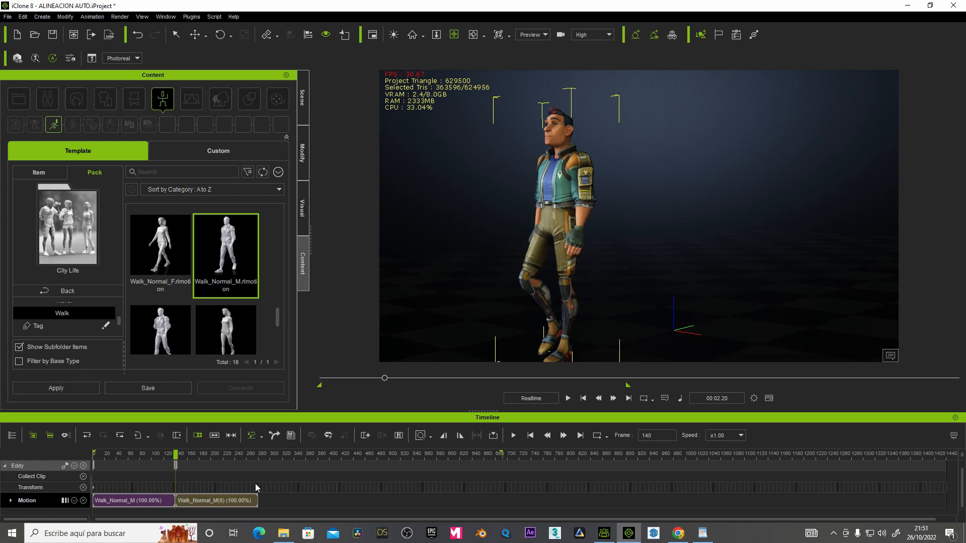
{"action": "left_click", "coordinate": [261, 458]}
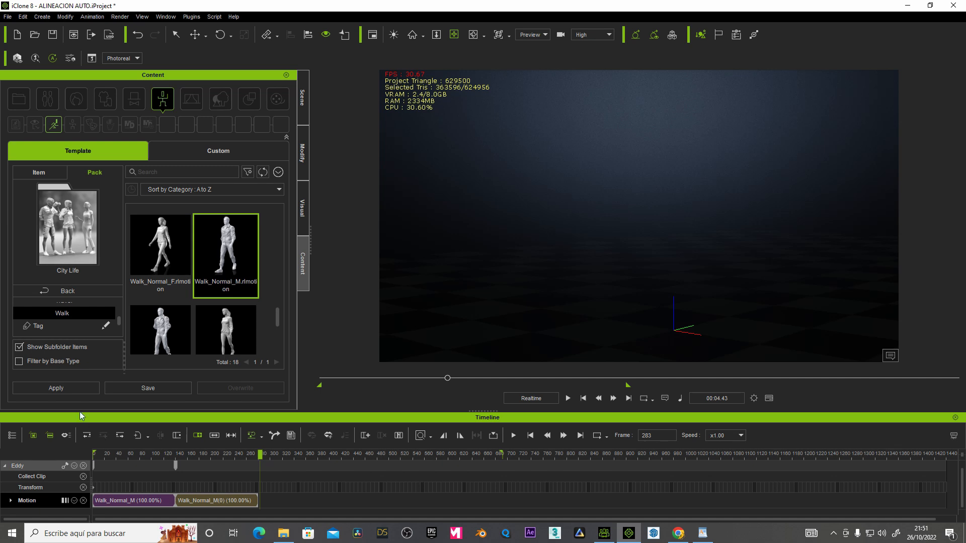
{"action": "left_click", "coordinate": [60, 388]}
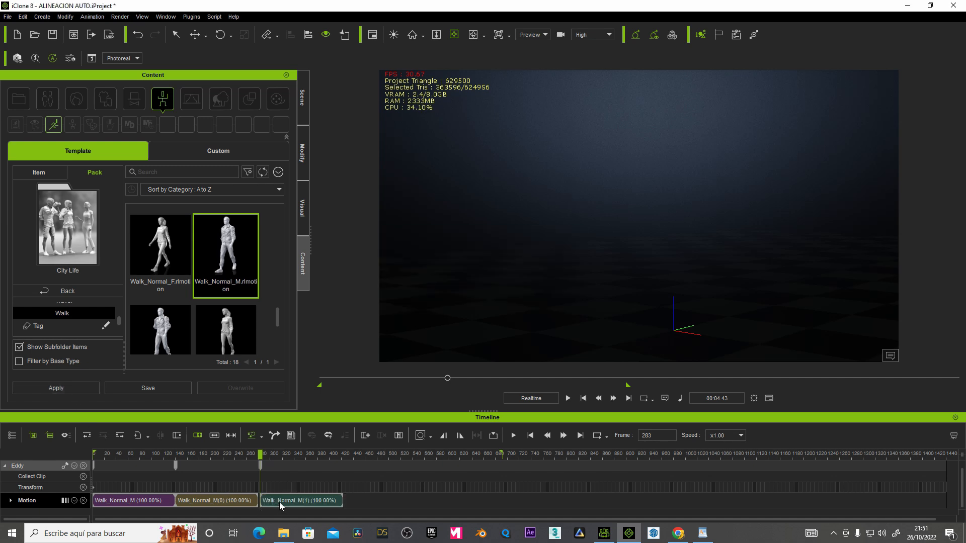
{"action": "left_click_drag", "start_coordinate": [279, 503], "coordinate": [276, 503]}
{"action": "left_click", "coordinate": [236, 505]}
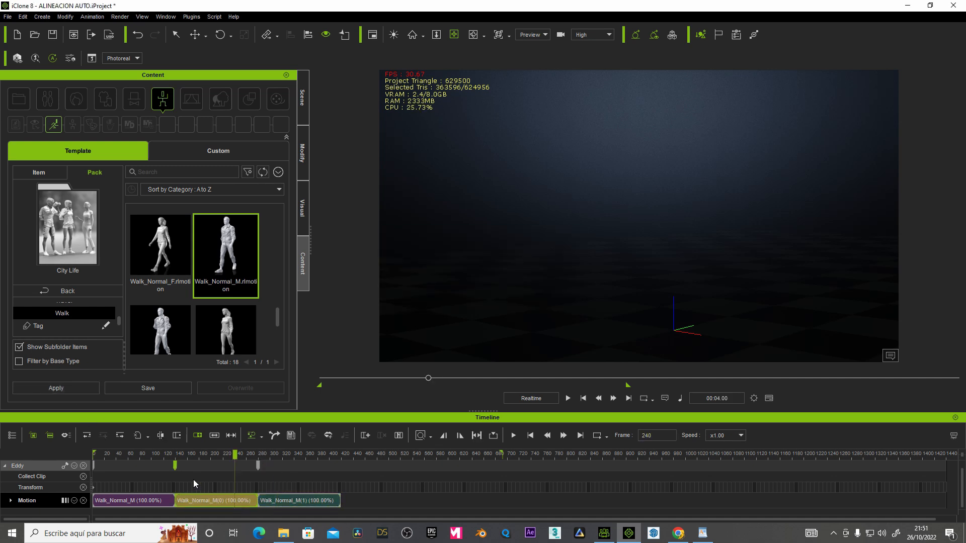
Step: Play back the three joined walk clips from the first frame to check the continuous aligned walk
{"action": "left_click", "coordinate": [584, 398]}
{"action": "scroll", "coordinate": [646, 293], "scroll_direction": "down", "scroll_amount": 5}
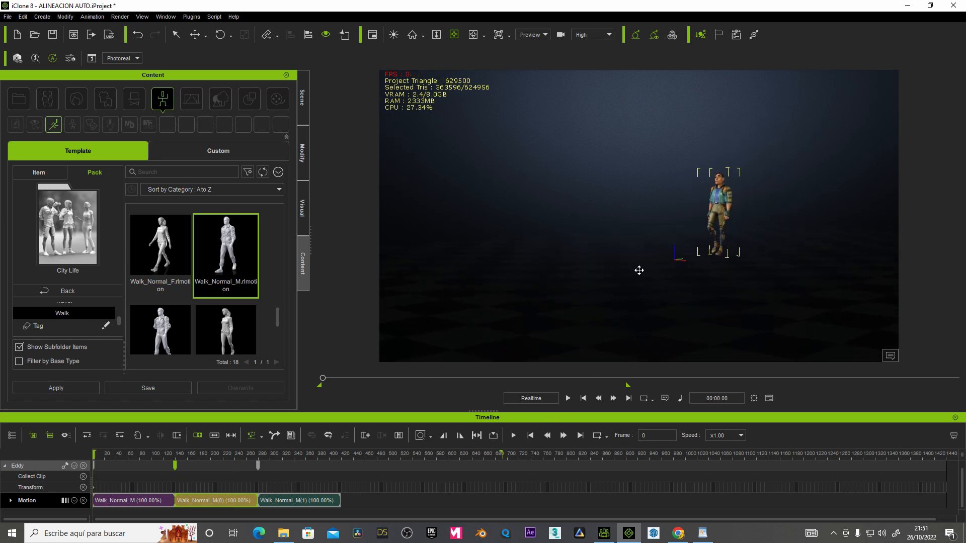
{"action": "middle_click_drag", "start_coordinate": [639, 271], "coordinate": [670, 263]}
{"action": "scroll", "coordinate": [670, 263], "scroll_direction": "down", "scroll_amount": 4}
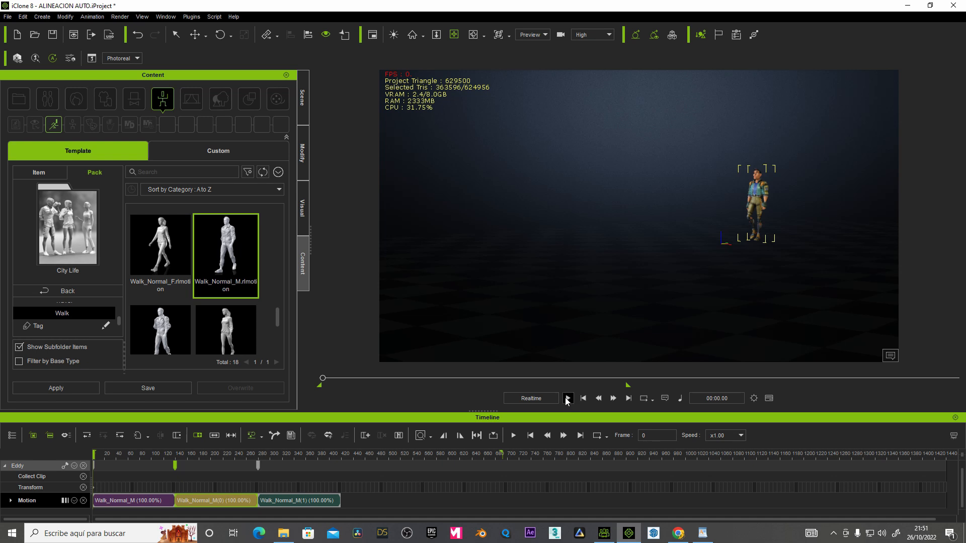
{"action": "left_click", "coordinate": [568, 398]}
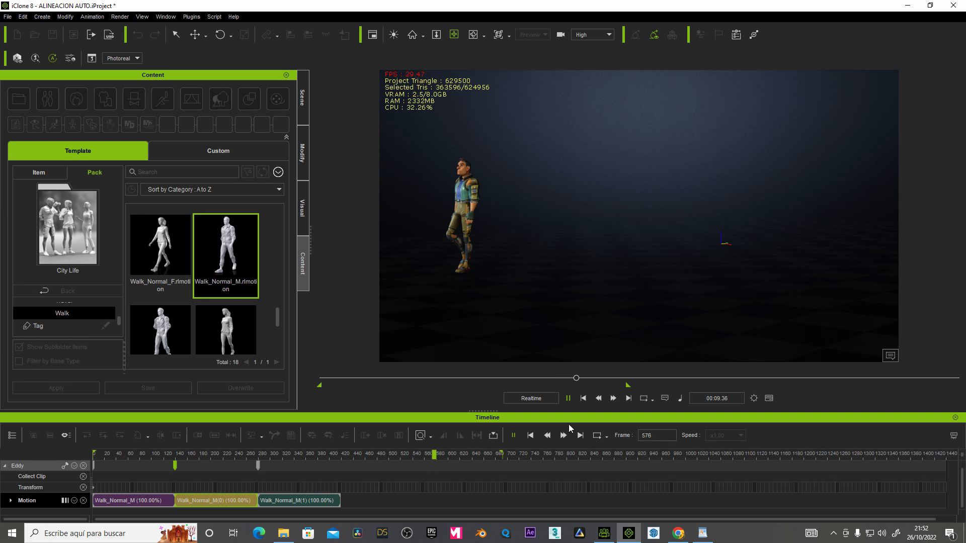
{"action": "key", "text": "space"}
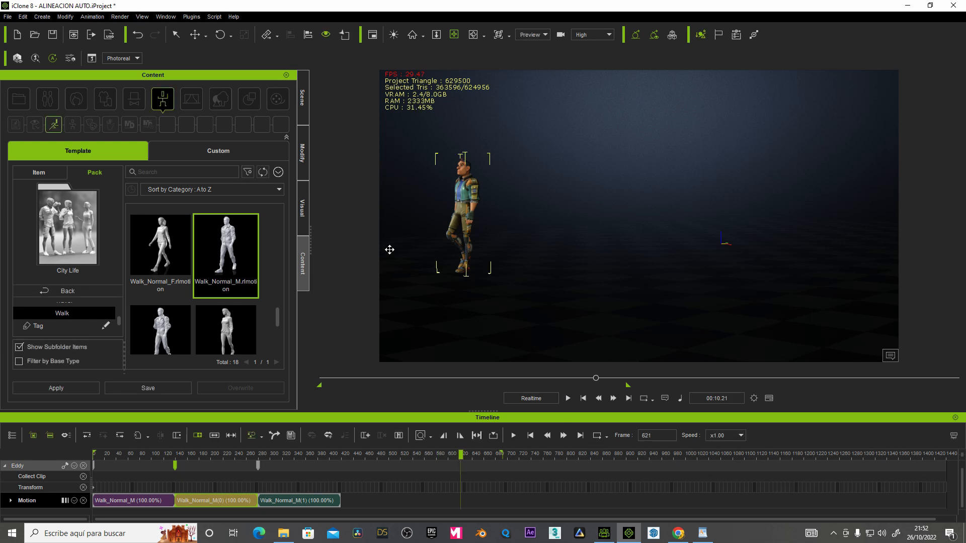
Step: Delete the third and second walk clips, leaving only the first Walk_Normal_M clip on the motion track
{"action": "left_click", "coordinate": [312, 500]}
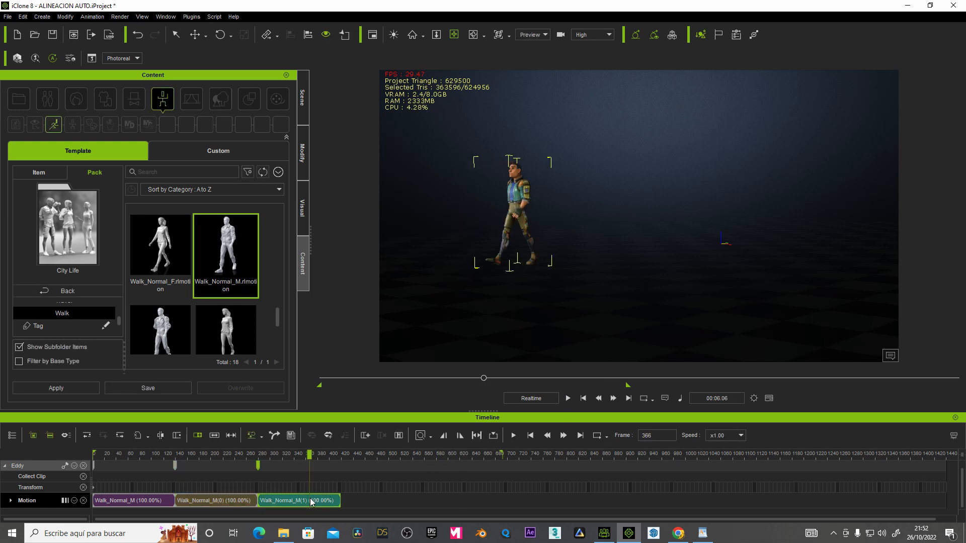
{"action": "key", "text": "Delete"}
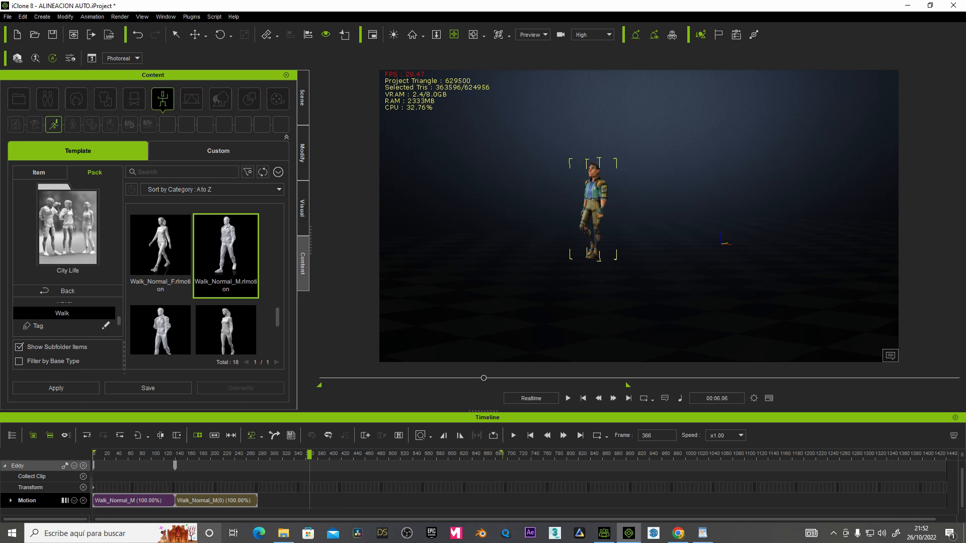
{"action": "left_click", "coordinate": [222, 500]}
{"action": "key", "text": "Delete"}
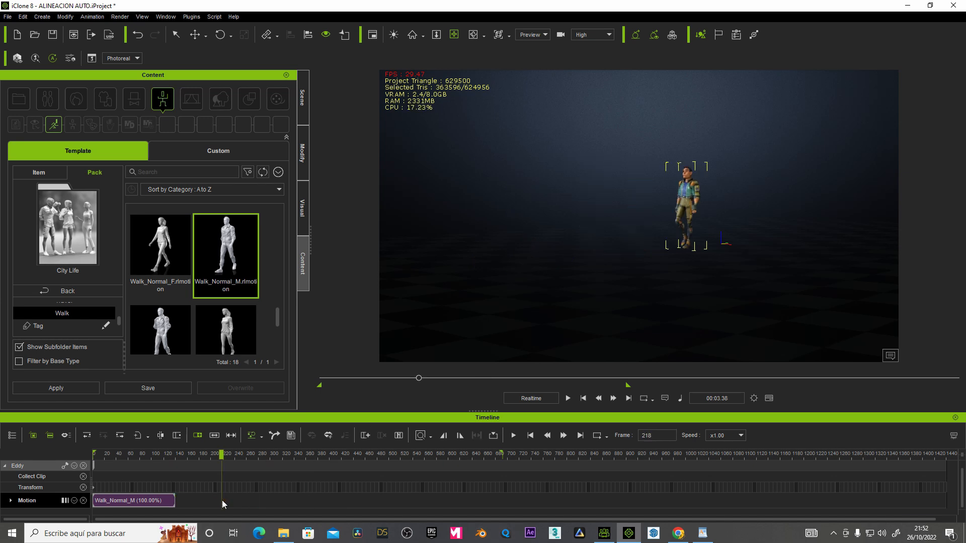
Step: Extend the Walk_Normal_M clip by looping it out to about frame 694
{"action": "left_click", "coordinate": [584, 399]}
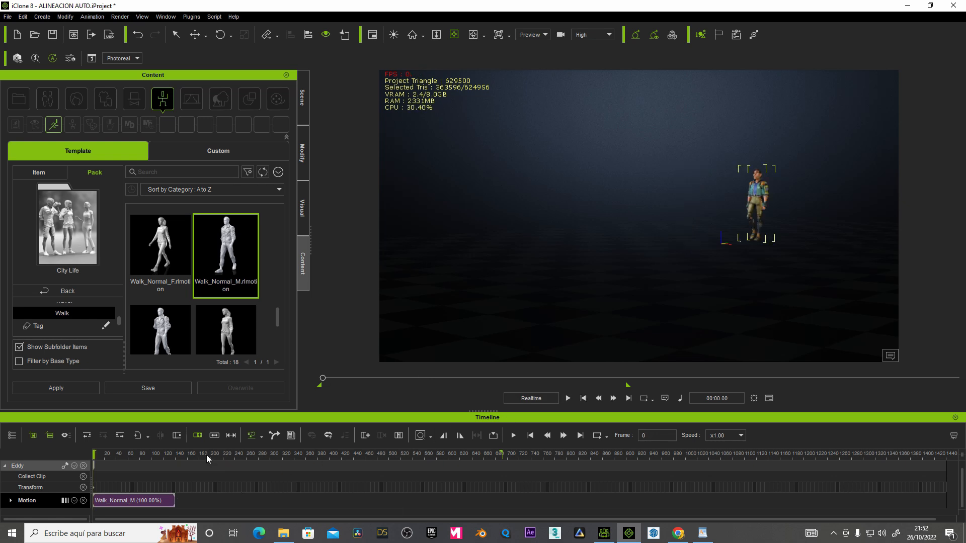
{"action": "left_click", "coordinate": [197, 436]}
{"action": "left_click_drag", "start_coordinate": [175, 500], "coordinate": [502, 504]}
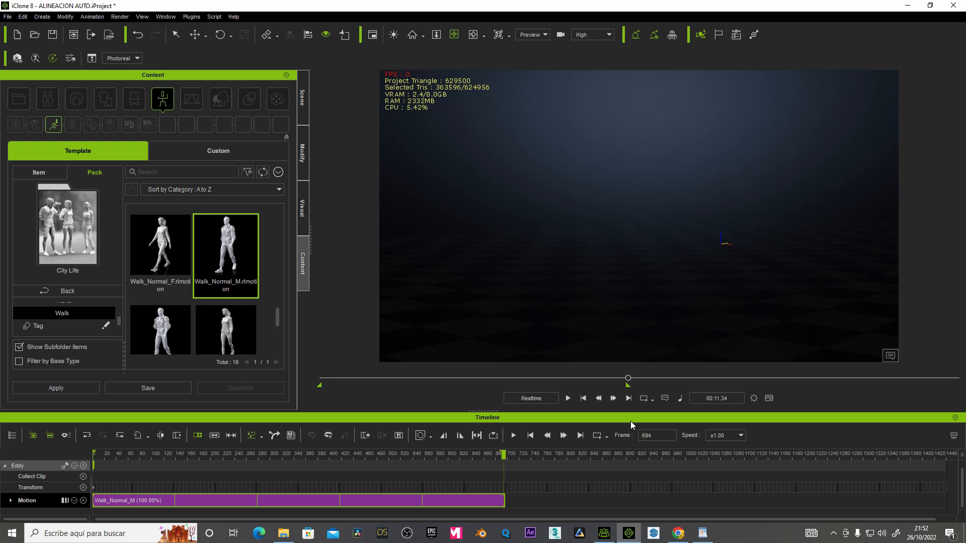
Step: Play back the looped Walk_Normal_M clip from the first frame to review the extended walk
{"action": "left_click", "coordinate": [583, 398]}
{"action": "scroll", "coordinate": [676, 274], "scroll_direction": "down", "scroll_amount": 6}
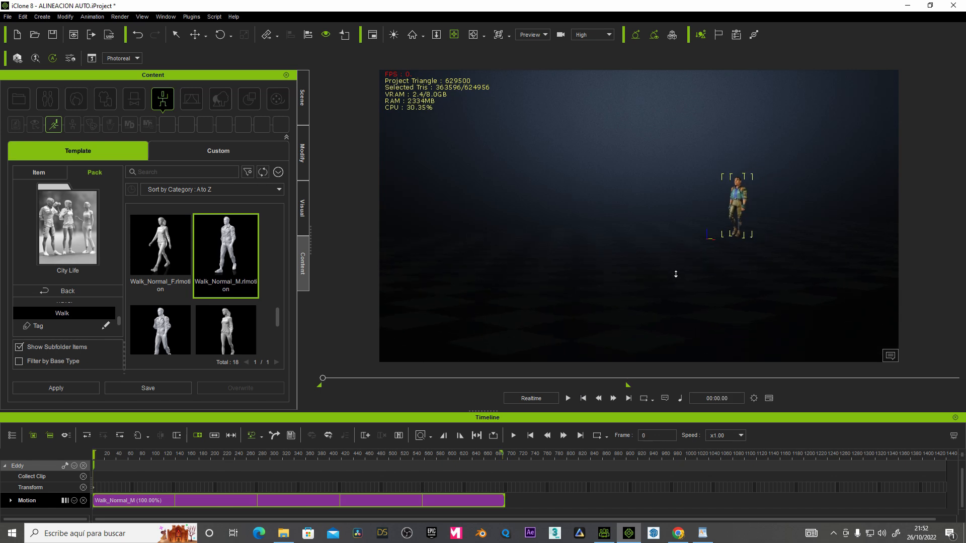
{"action": "middle_click_drag", "start_coordinate": [578, 266], "coordinate": [645, 268]}
{"action": "left_click", "coordinate": [569, 401]}
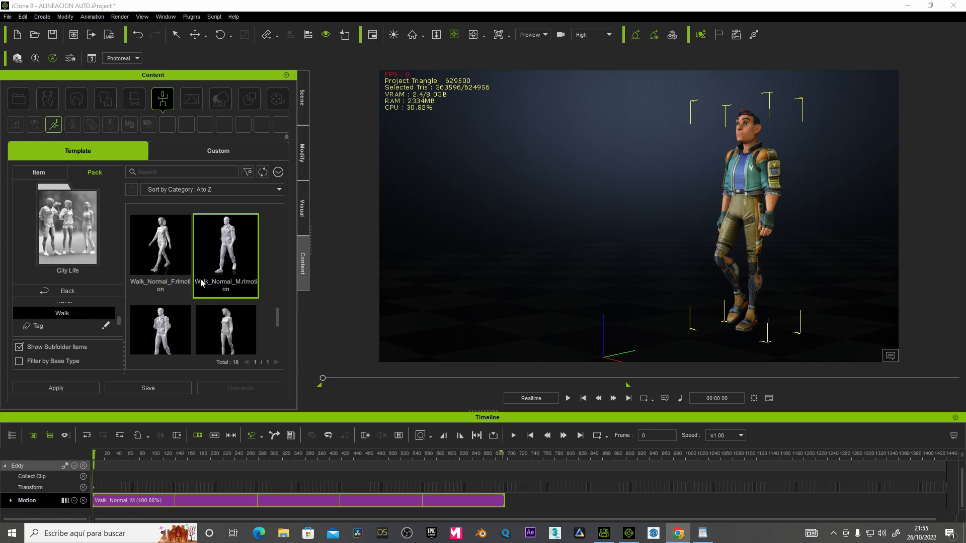
Step: Hide the timeline and browse the Chat, Interaction, Phone and Travel motions in the City Life pack
{"action": "mouse_move", "coordinate": [277, 319]}
{"action": "left_mouse_down"}
{"action": "mouse_move", "coordinate": [280, 224]}
{"action": "mouse_move", "coordinate": [273, 315]}
{"action": "left_mouse_up"}
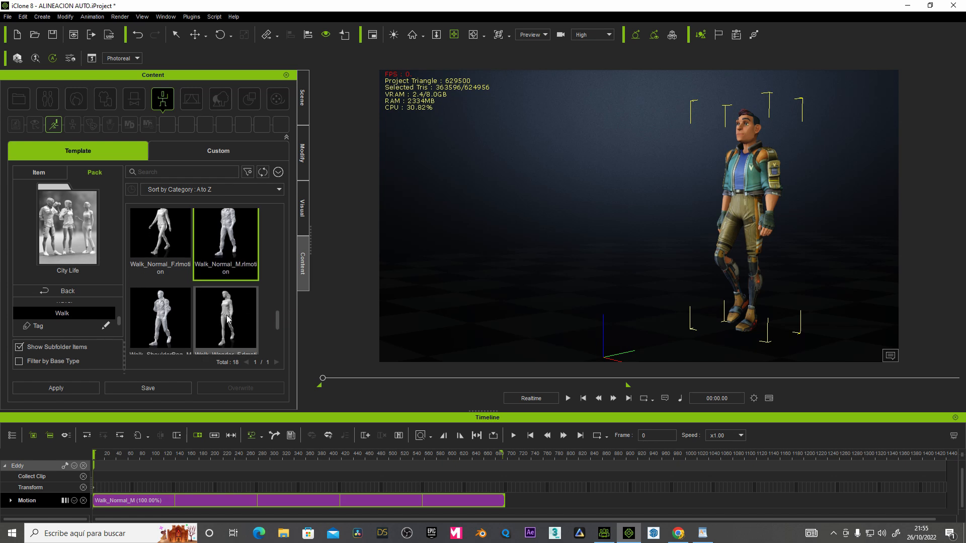
{"action": "key", "text": "F3"}
{"action": "left_click", "coordinate": [68, 360]}
{"action": "scroll", "coordinate": [261, 312], "scroll_direction": "down", "scroll_amount": 5}
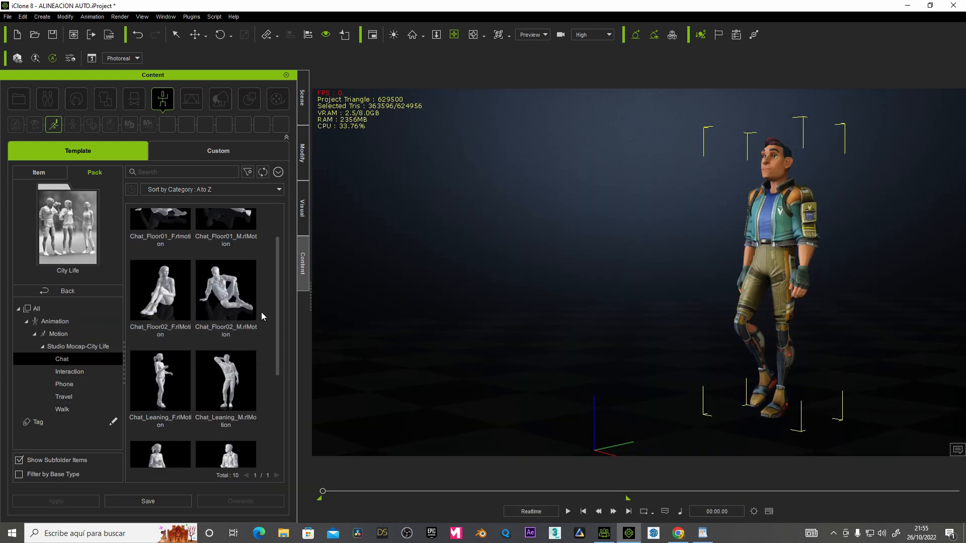
{"action": "left_click", "coordinate": [68, 372]}
{"action": "scroll", "coordinate": [181, 339], "scroll_direction": "down", "scroll_amount": 4}
{"action": "left_click", "coordinate": [64, 385]}
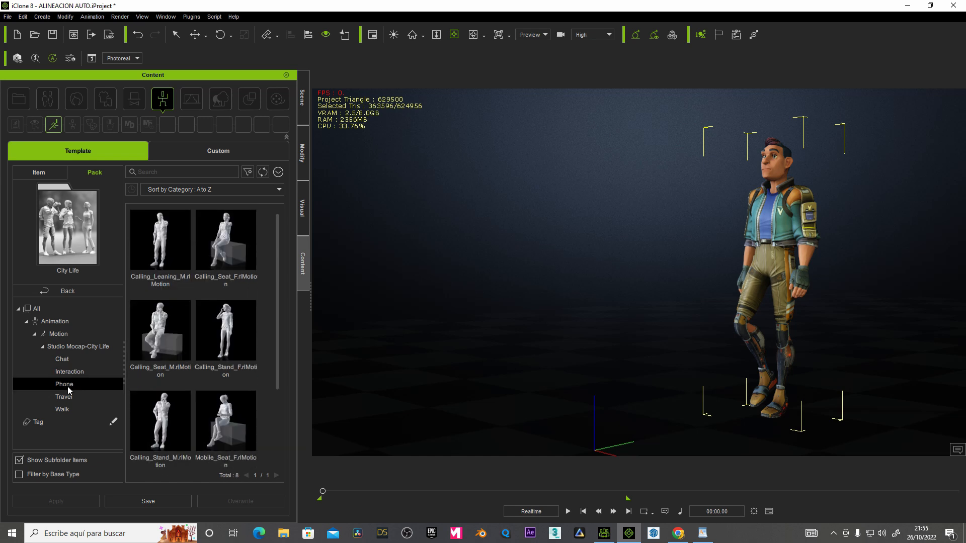
{"action": "scroll", "coordinate": [209, 321], "scroll_direction": "down", "scroll_amount": 2}
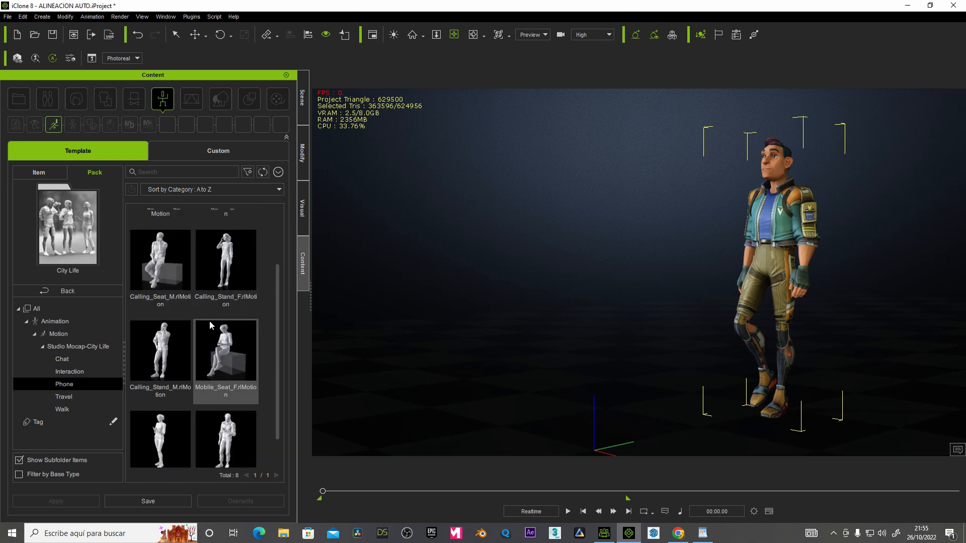
{"action": "left_click", "coordinate": [71, 396]}
{"action": "scroll", "coordinate": [200, 330], "scroll_direction": "down", "scroll_amount": 4}
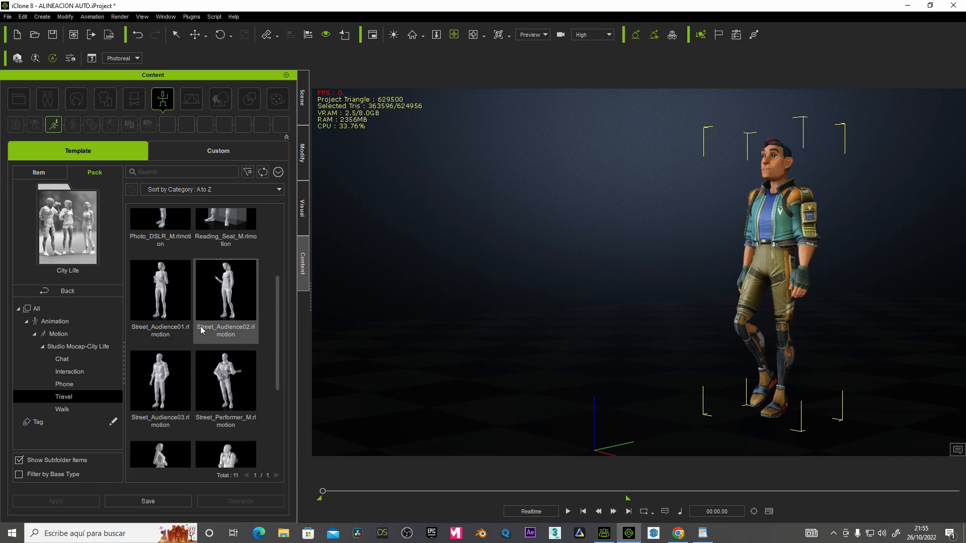
{"action": "scroll", "coordinate": [201, 330], "scroll_direction": "down", "scroll_amount": 2}
{"action": "scroll", "coordinate": [201, 330], "scroll_direction": "up", "scroll_amount": 6}
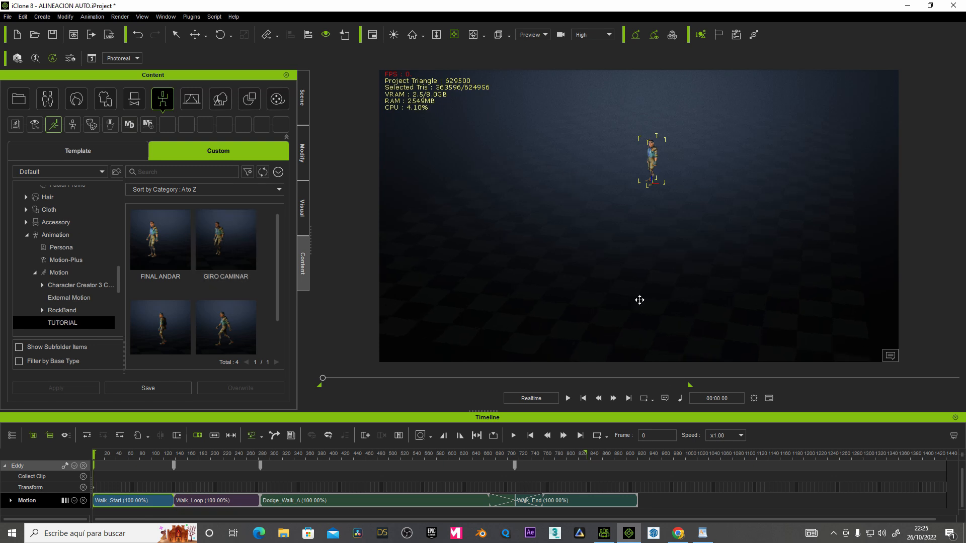
Step: Play back the Walk_Start, Walk_Loop, Dodge_Walk_A and Walk_End sequence from the first frame
{"action": "left_click", "coordinate": [569, 398]}
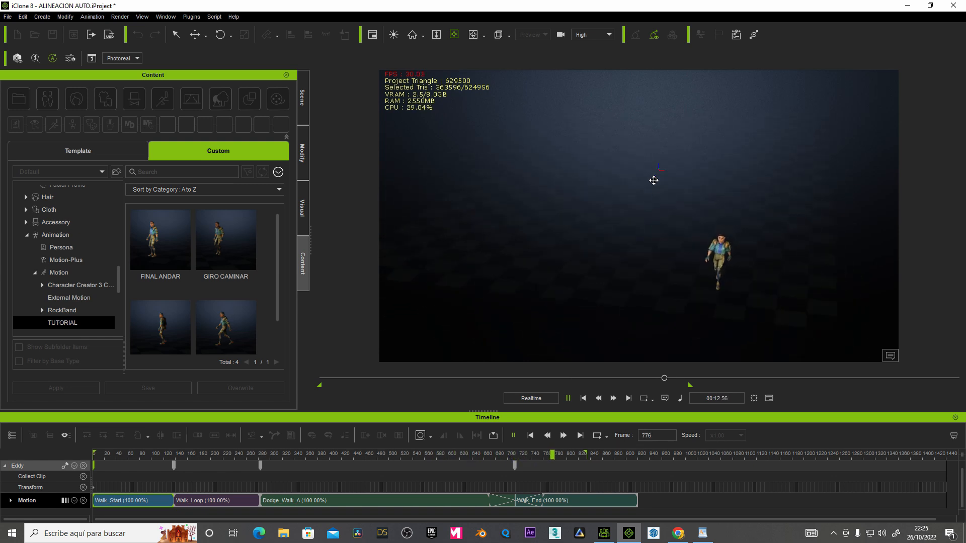
Step: Stop the playback and set the automatic motion alignment to Align Position Only
{"action": "key", "text": "space"}
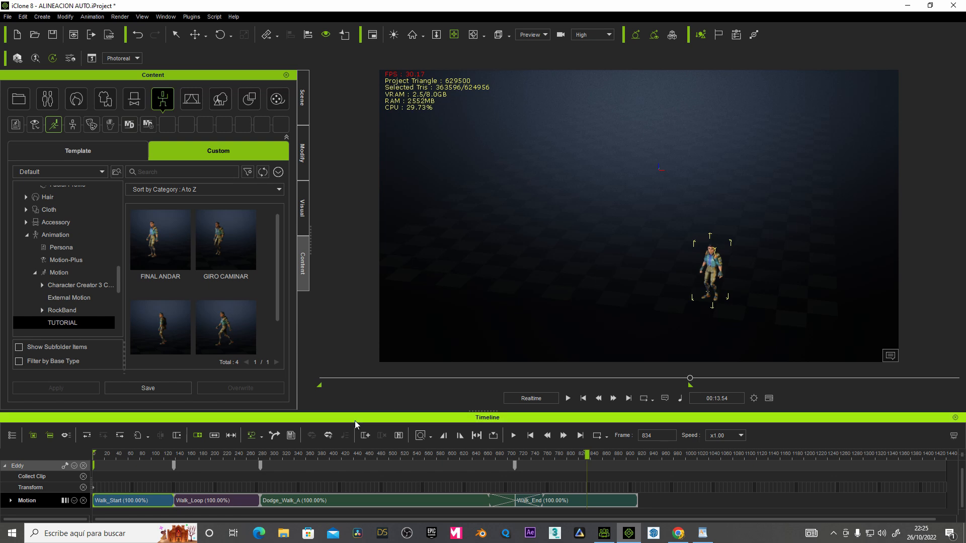
{"action": "left_click", "coordinate": [262, 437]}
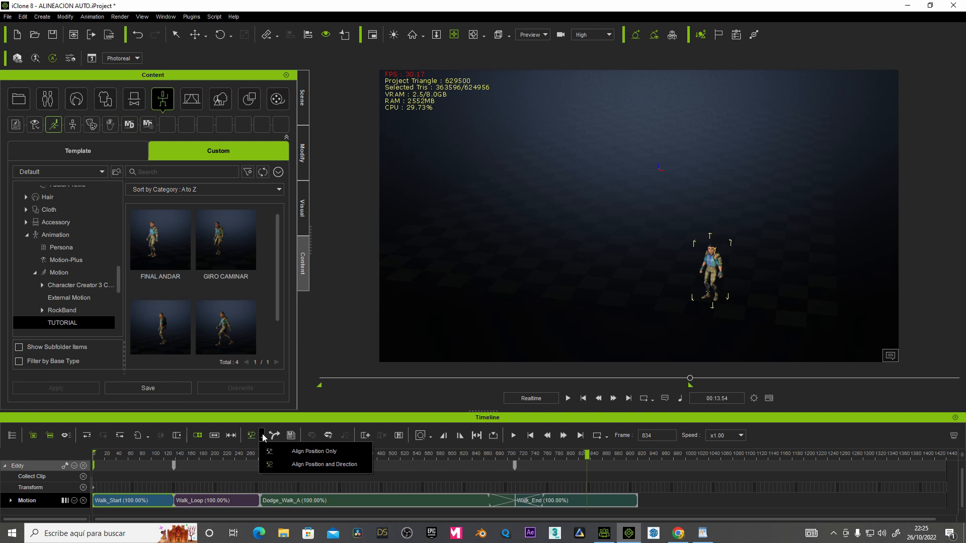
{"action": "left_click", "coordinate": [300, 452]}
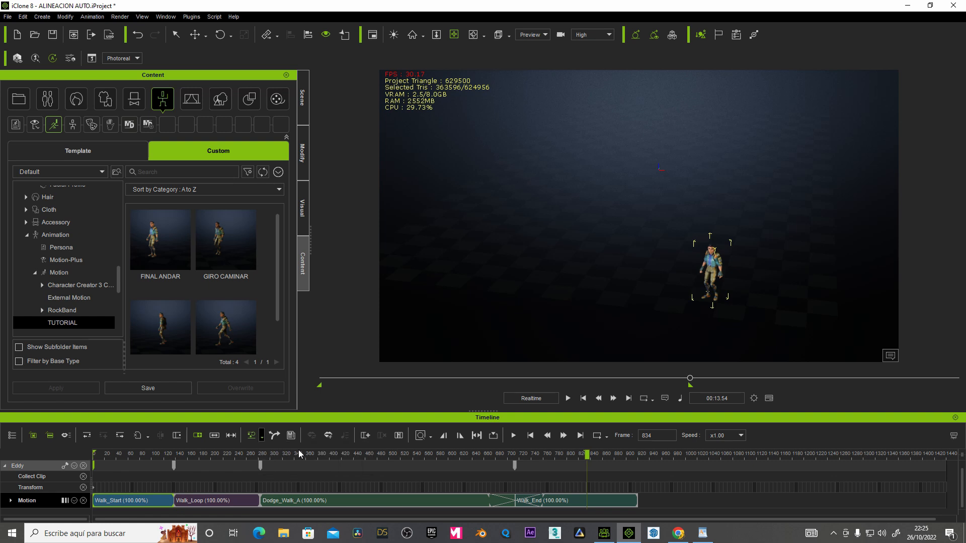
Step: Delete the Walk_End, Dodge_Walk_A, Walk_Loop and Walk_Start clips from the character's Motion track
{"action": "left_click", "coordinate": [615, 504]}
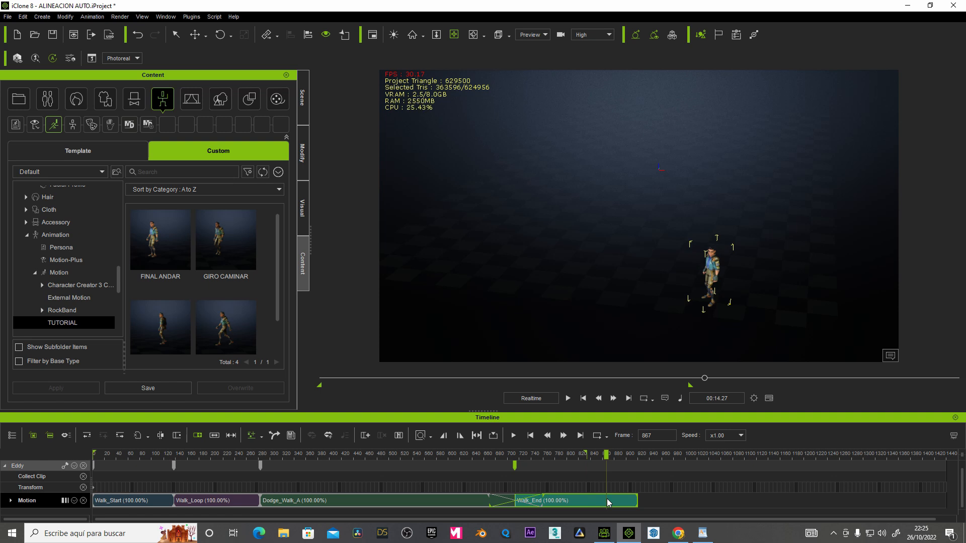
{"action": "key", "text": "Delete"}
{"action": "left_click", "coordinate": [462, 501]}
{"action": "key", "text": "Delete"}
{"action": "left_click", "coordinate": [221, 499]}
{"action": "key", "text": "Delete"}
{"action": "left_click", "coordinate": [149, 499]}
{"action": "key", "text": "Delete"}
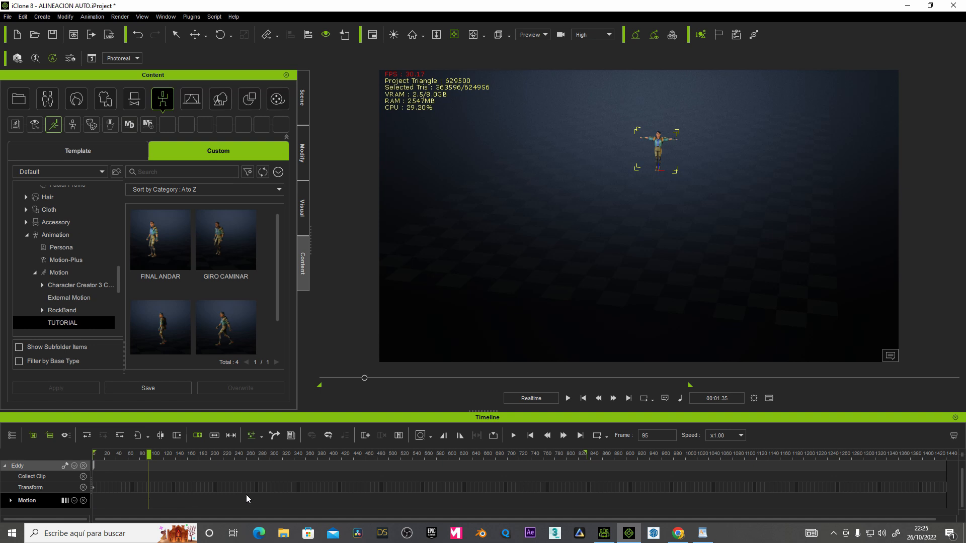
Step: Apply the Walk_Start motion from the Assassin Moves pack at the first frame and preview it
{"action": "left_click", "coordinate": [529, 435]}
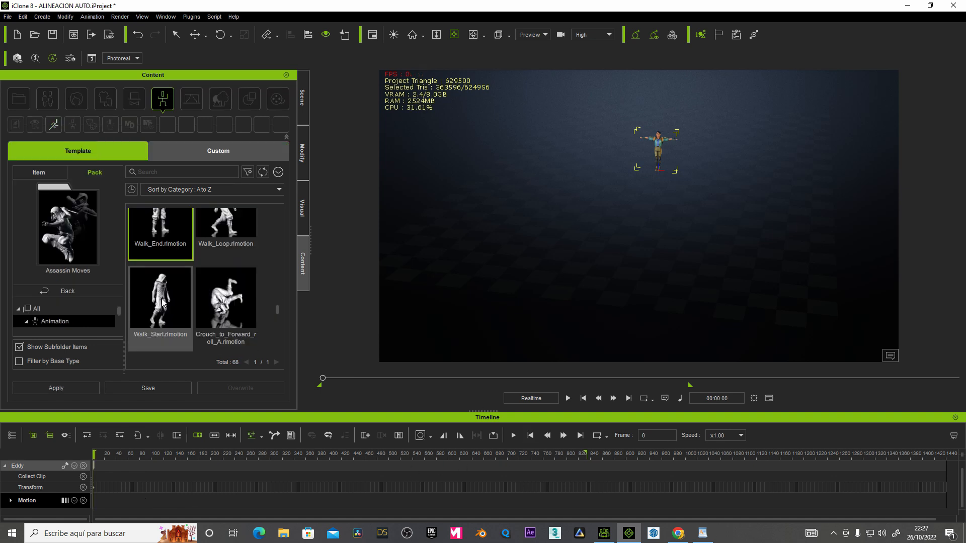
{"action": "left_click", "coordinate": [163, 303]}
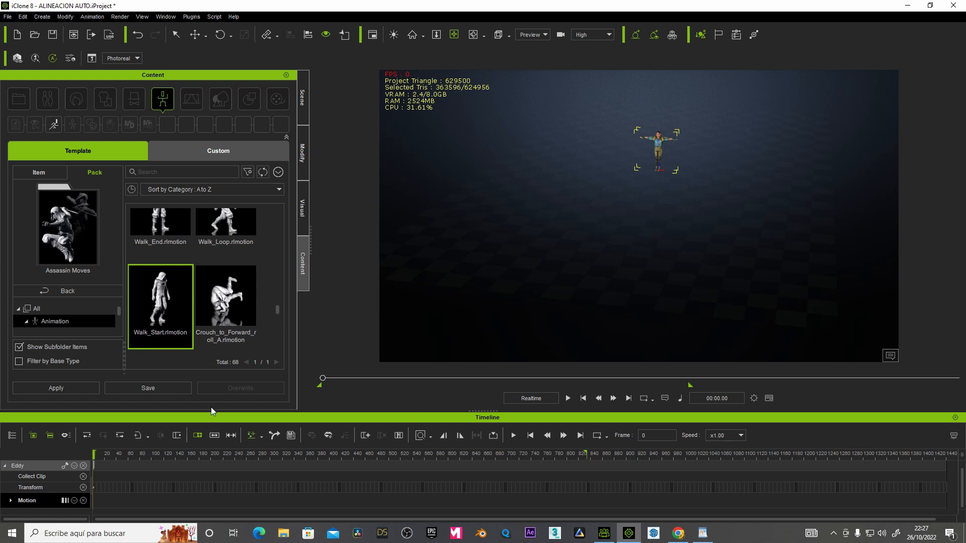
{"action": "left_click", "coordinate": [56, 388]}
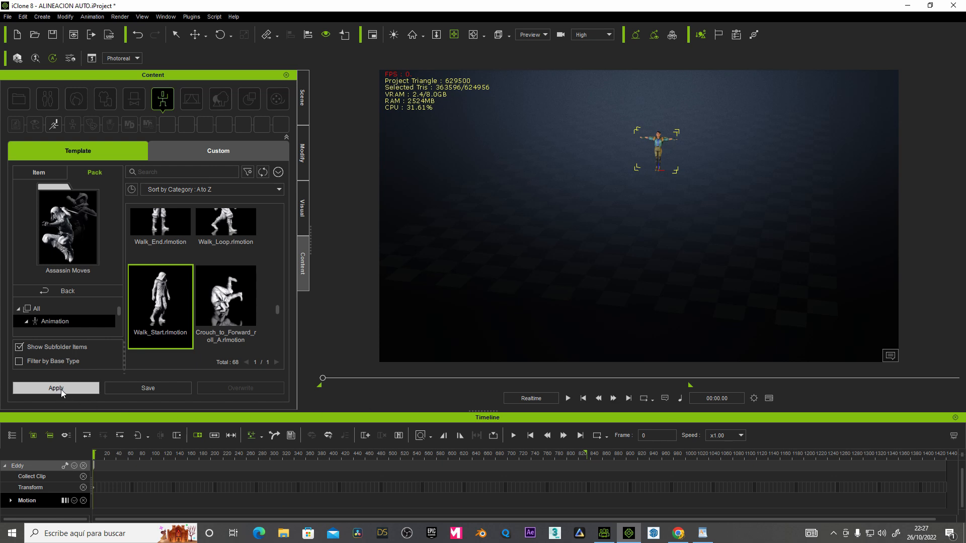
{"action": "left_click", "coordinate": [569, 398]}
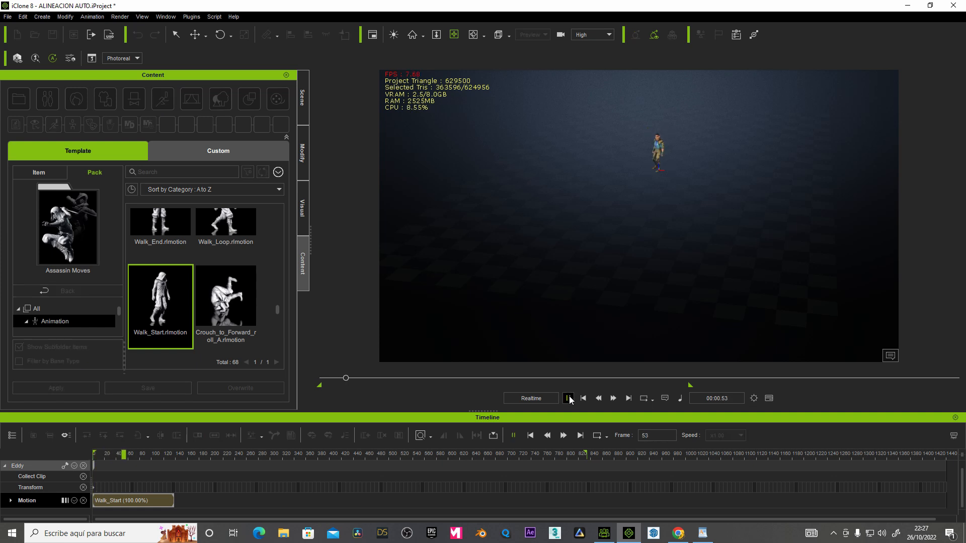
{"action": "left_click", "coordinate": [569, 399]}
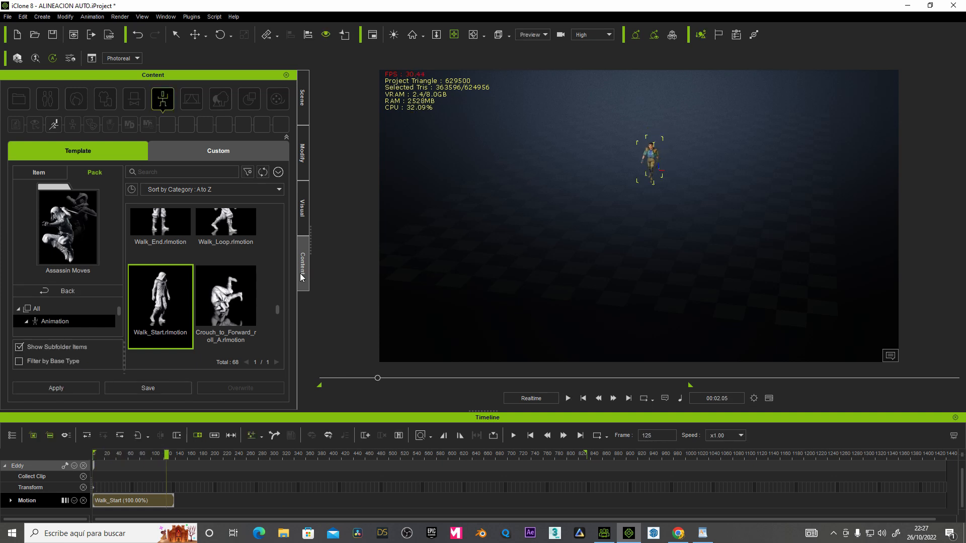
Step: Apply the Walk_Loop motion at frame 139 and snap its clip against the end of Walk_Start
{"action": "left_click", "coordinate": [227, 224]}
{"action": "left_click_drag", "start_coordinate": [166, 454], "coordinate": [176, 455]}
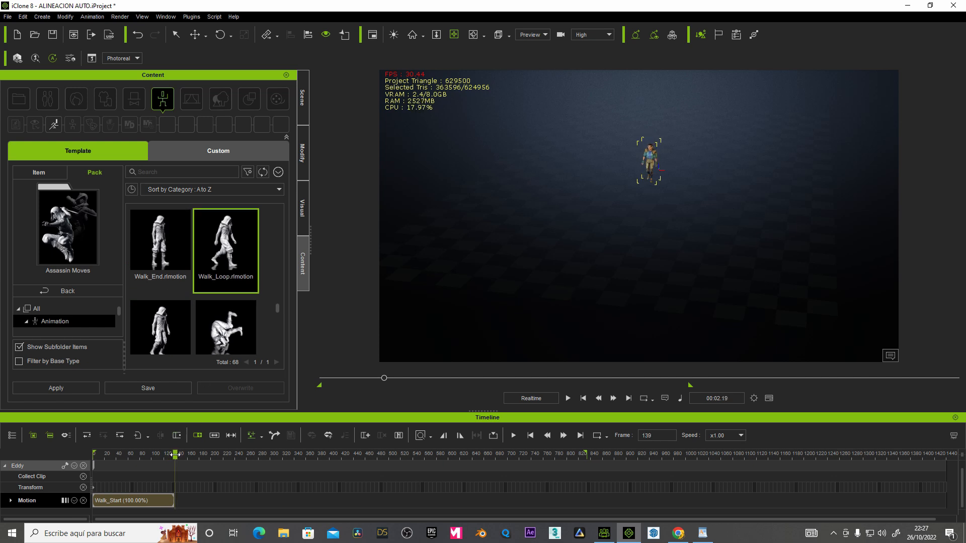
{"action": "left_click", "coordinate": [84, 387]}
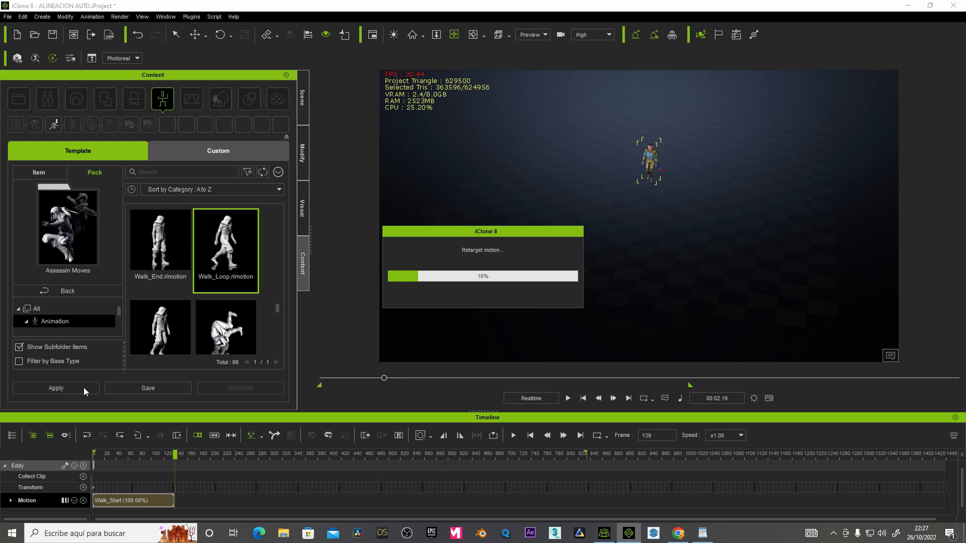
{"action": "left_click_drag", "start_coordinate": [216, 499], "coordinate": [213, 499]}
Step: Apply the Dodge_Walk_B motion from the pack at frame 285 and snap its clip against the end of Walk_Loop
{"action": "scroll", "coordinate": [236, 326], "scroll_direction": "down", "scroll_amount": 1}
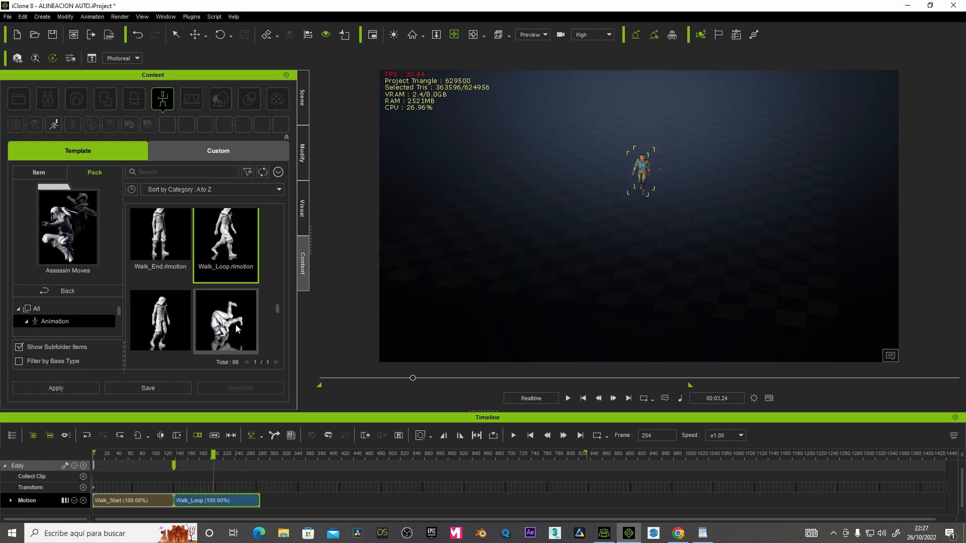
{"action": "scroll", "coordinate": [235, 327], "scroll_direction": "up", "scroll_amount": 3}
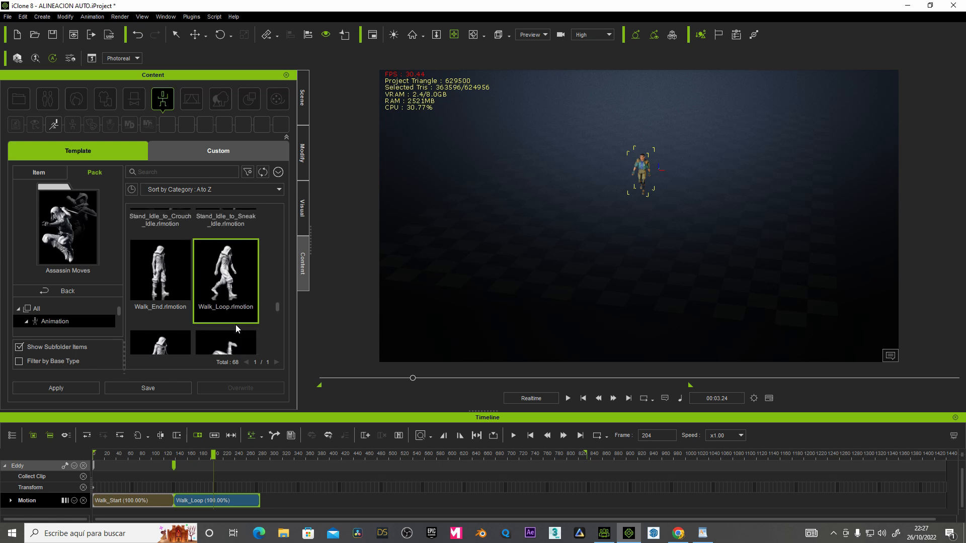
{"action": "scroll", "coordinate": [237, 329], "scroll_direction": "up", "scroll_amount": 4}
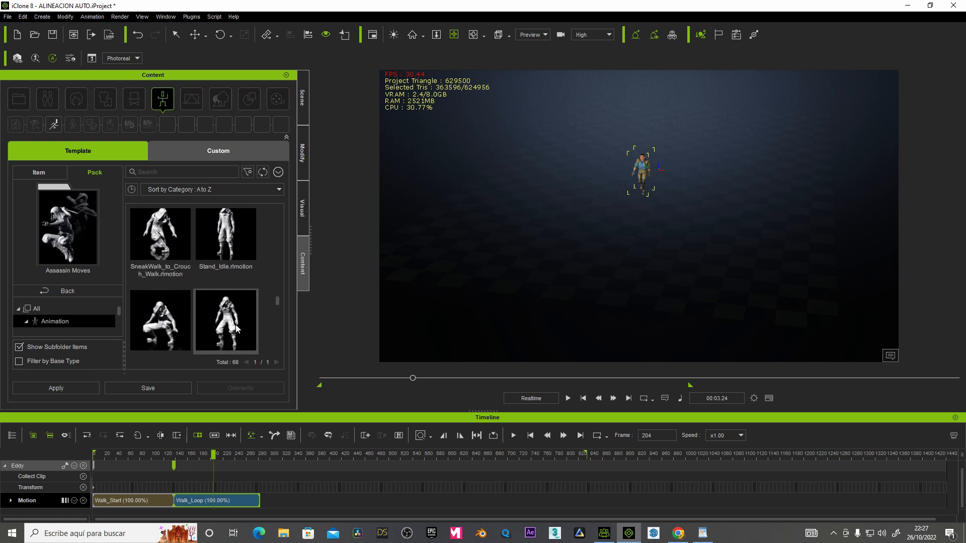
{"action": "scroll", "coordinate": [236, 325], "scroll_direction": "up", "scroll_amount": 4}
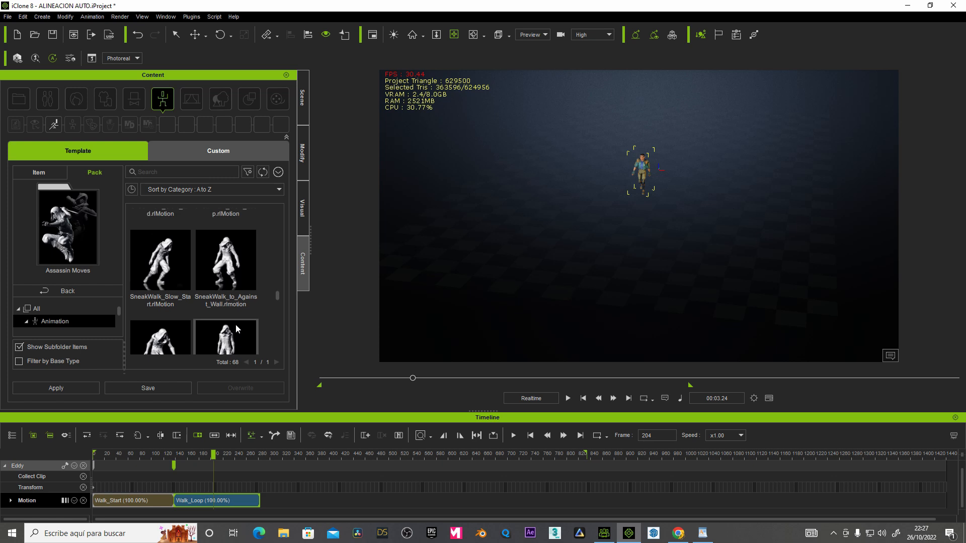
{"action": "scroll", "coordinate": [237, 328], "scroll_direction": "up", "scroll_amount": 4}
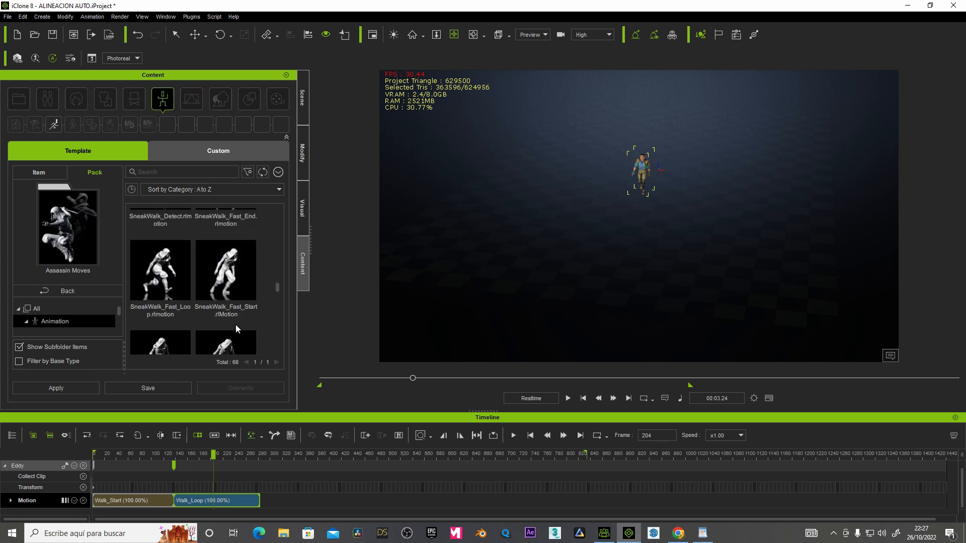
{"action": "scroll", "coordinate": [236, 324], "scroll_direction": "up", "scroll_amount": 4}
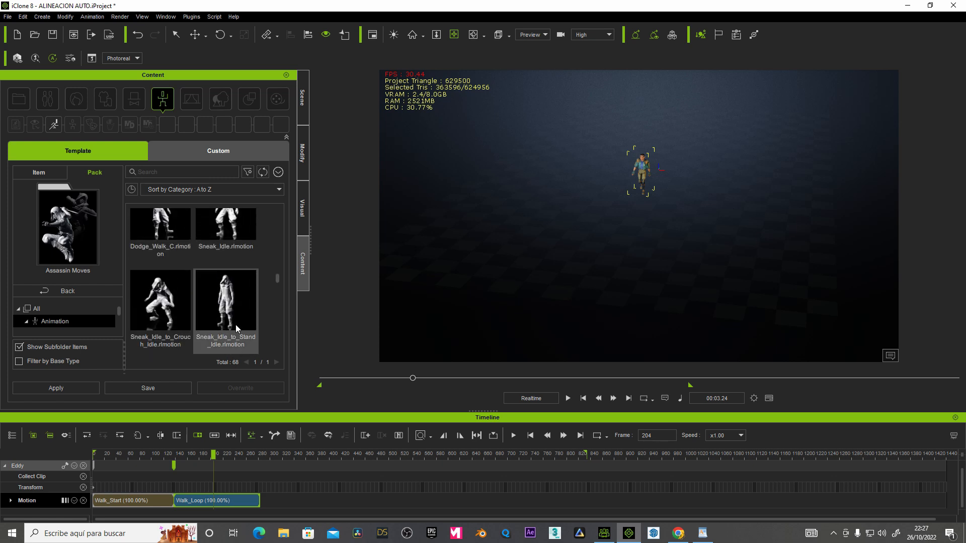
{"action": "scroll", "coordinate": [235, 329], "scroll_direction": "up", "scroll_amount": 1}
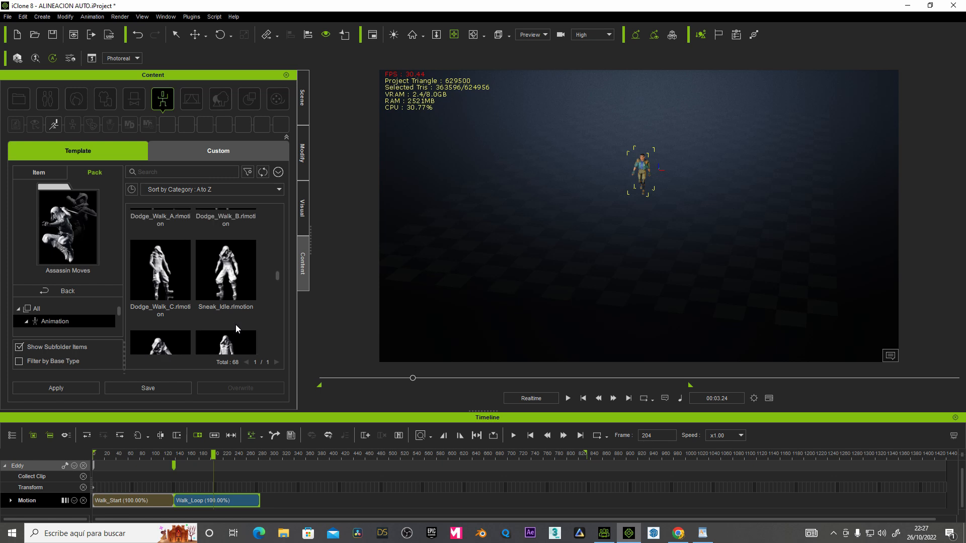
{"action": "scroll", "coordinate": [235, 324], "scroll_direction": "up", "scroll_amount": 3}
{"action": "scroll", "coordinate": [235, 326], "scroll_direction": "up", "scroll_amount": 4}
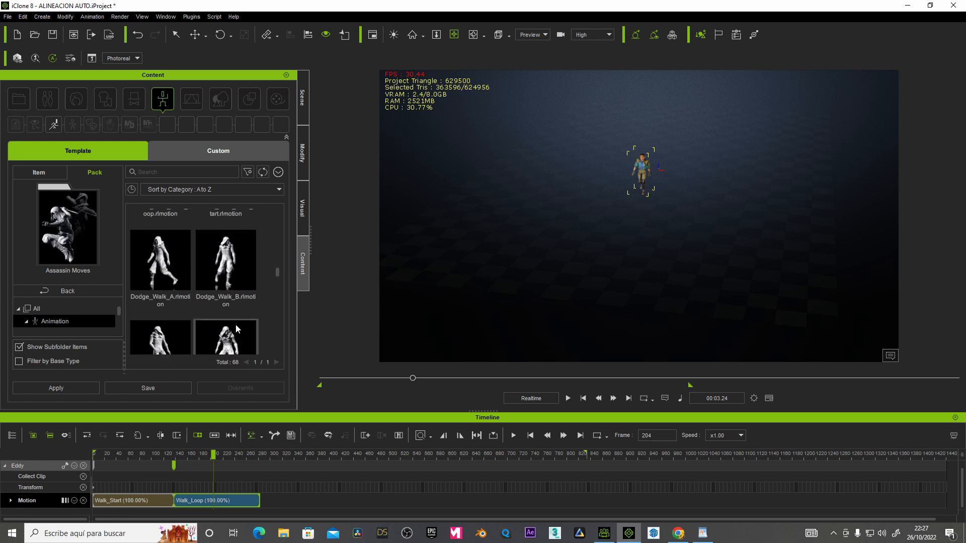
{"action": "scroll", "coordinate": [236, 325], "scroll_direction": "down", "scroll_amount": 2}
{"action": "left_click", "coordinate": [236, 322]}
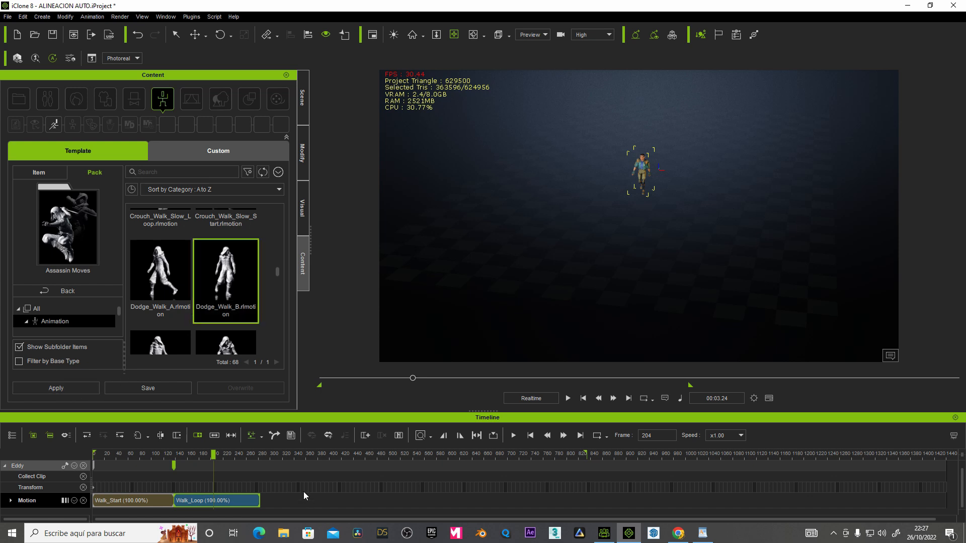
{"action": "left_click", "coordinate": [259, 456]}
{"action": "left_click_drag", "start_coordinate": [260, 456], "coordinate": [262, 455]}
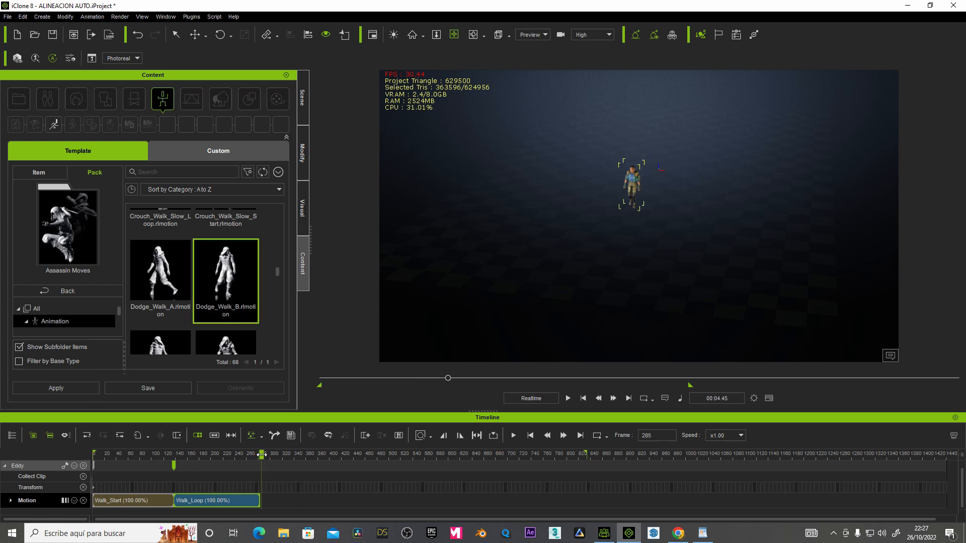
{"action": "left_click", "coordinate": [66, 388]}
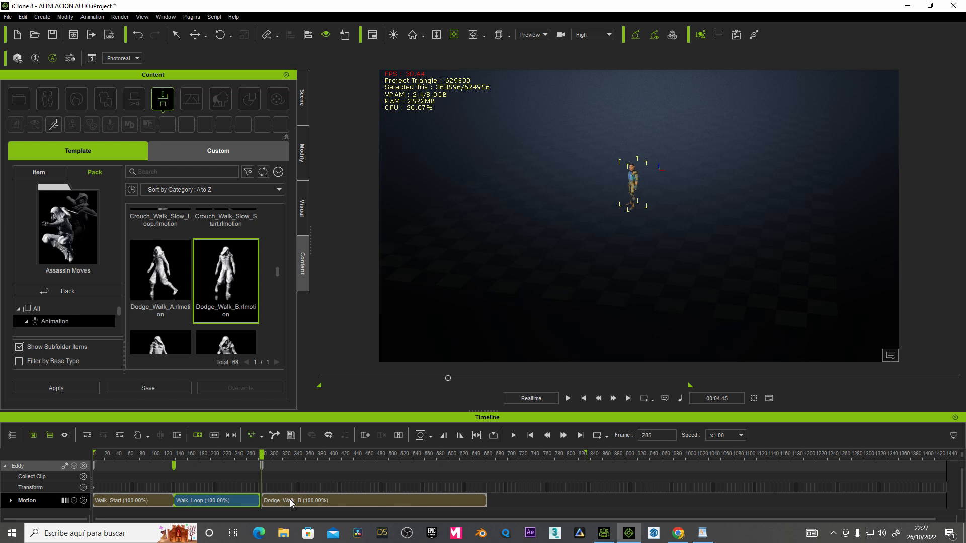
{"action": "left_click", "coordinate": [290, 502]}
{"action": "left_click", "coordinate": [287, 500]}
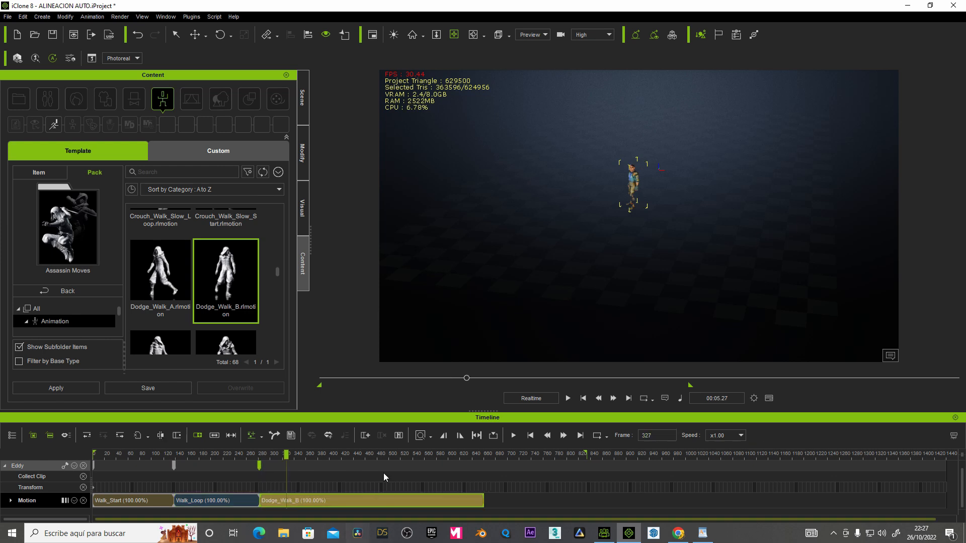
Step: Apply the Walk_End motion at frame 665 and snap its clip against the end of Dodge_Walk_B
{"action": "left_click_drag", "start_coordinate": [277, 270], "coordinate": [272, 306]}
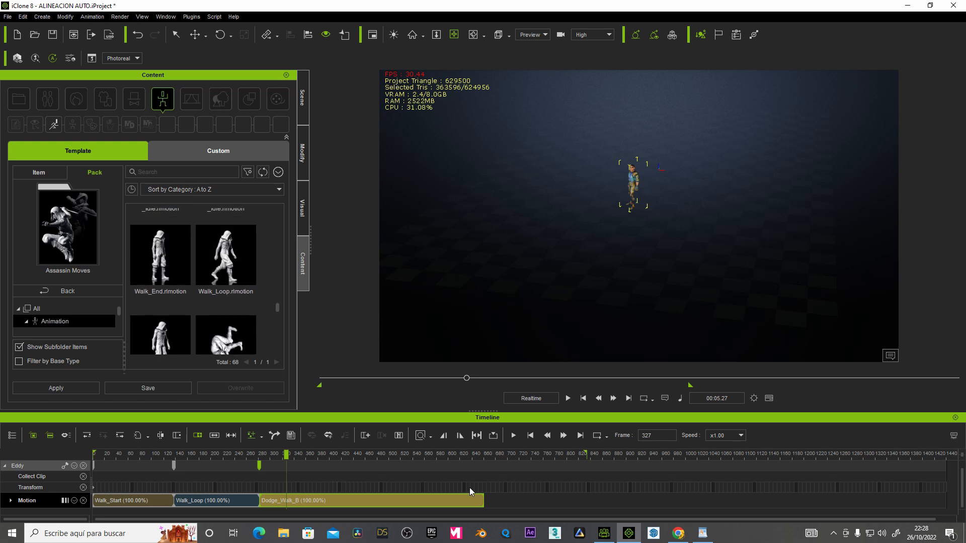
{"action": "left_click", "coordinate": [487, 455]}
{"action": "left_click", "coordinate": [160, 256]}
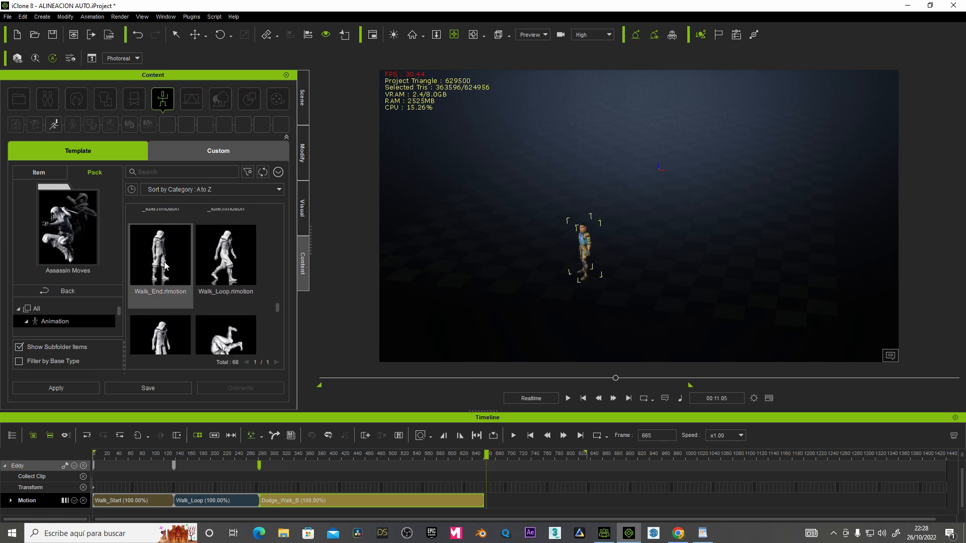
{"action": "left_click", "coordinate": [56, 388]}
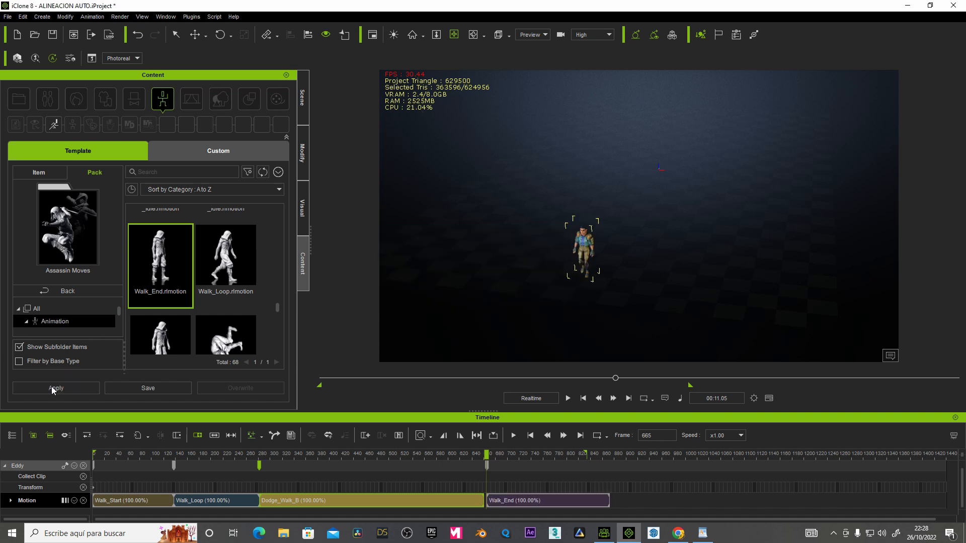
{"action": "left_click_drag", "start_coordinate": [506, 501], "coordinate": [504, 502]}
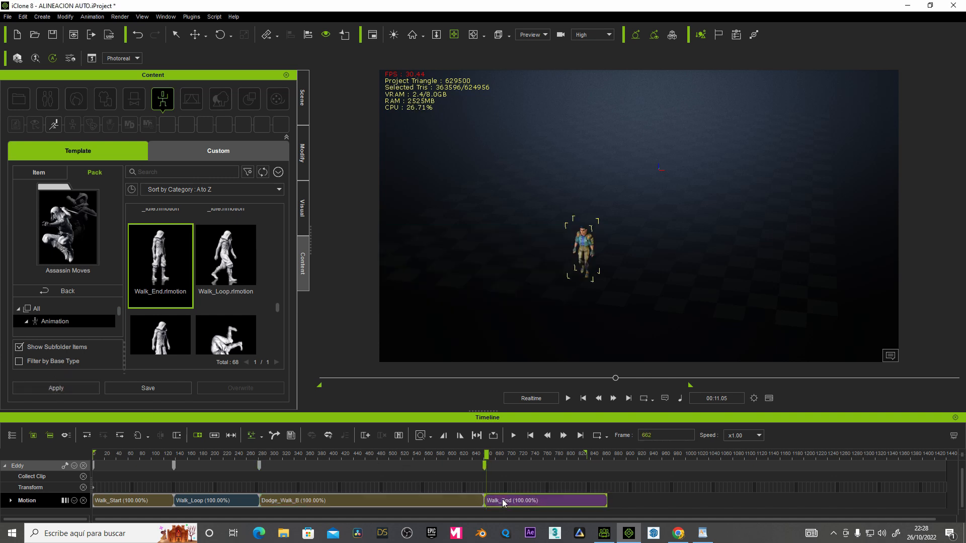
Step: Play back the Walk_Start, Walk_Loop, Dodge_Walk_B and Walk_End sequence from the first frame
{"action": "left_click", "coordinate": [501, 454]}
{"action": "left_click", "coordinate": [584, 399]}
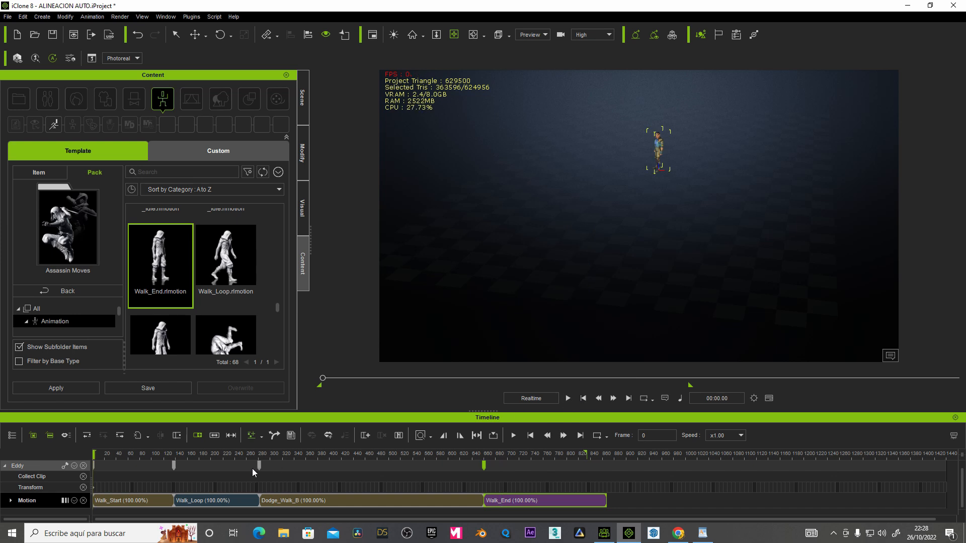
{"action": "left_click", "coordinate": [568, 399]}
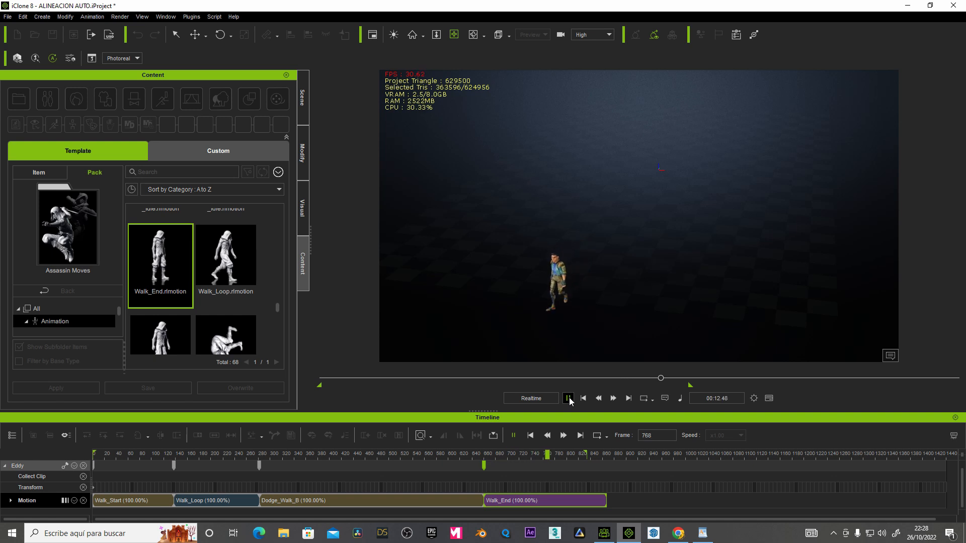
{"action": "left_click", "coordinate": [568, 399]}
{"action": "left_click", "coordinate": [549, 302]}
Step: Shift the Dodge_Walk_B and Walk_End clips several frames earlier so each slightly overlaps the clip before it
{"action": "left_click", "coordinate": [530, 504]}
{"action": "left_click_drag", "start_coordinate": [531, 503], "coordinate": [526, 504]}
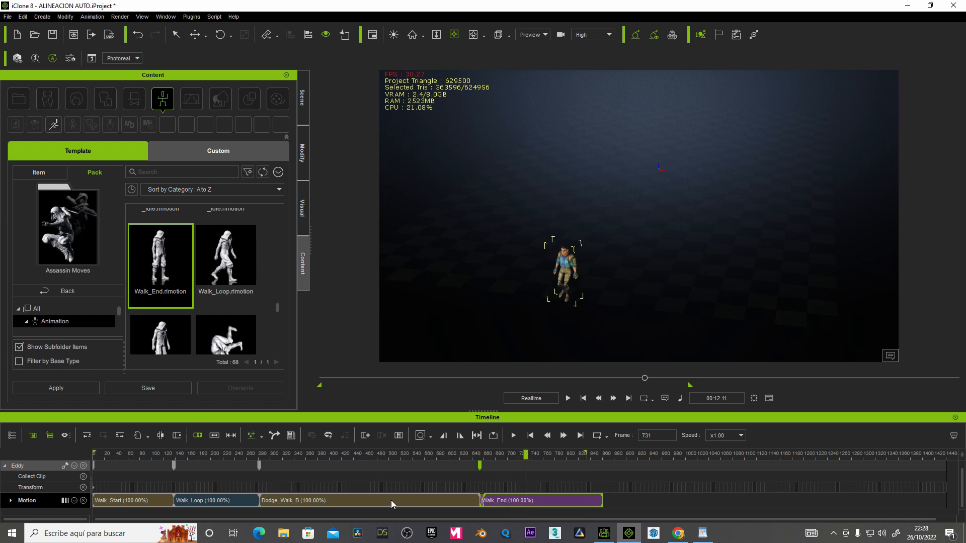
{"action": "left_click_drag", "start_coordinate": [312, 501], "coordinate": [306, 500]}
{"action": "left_click_drag", "start_coordinate": [516, 500], "coordinate": [512, 501]}
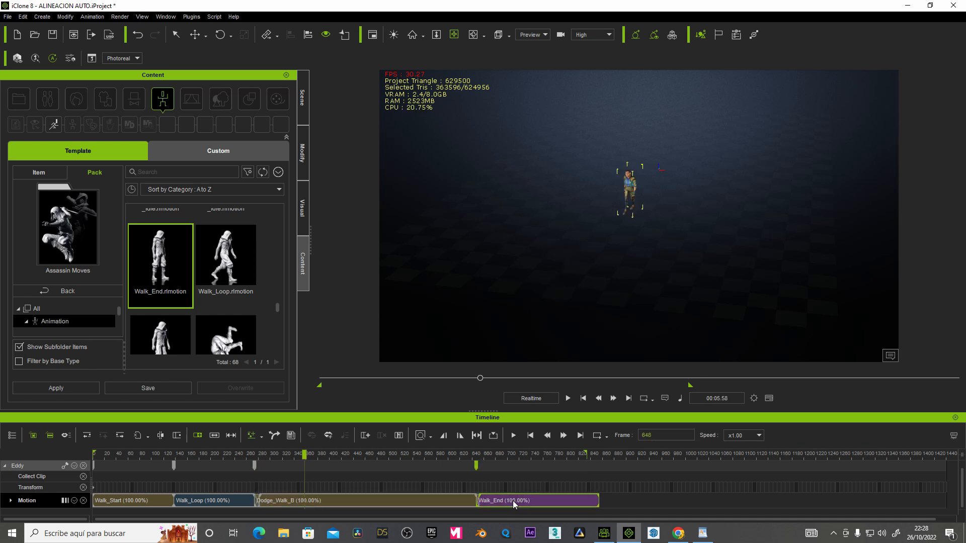
Step: Extend the blend region between the Walk_Loop and Dodge_Walk_B clips at their junction
{"action": "left_click", "coordinate": [258, 506]}
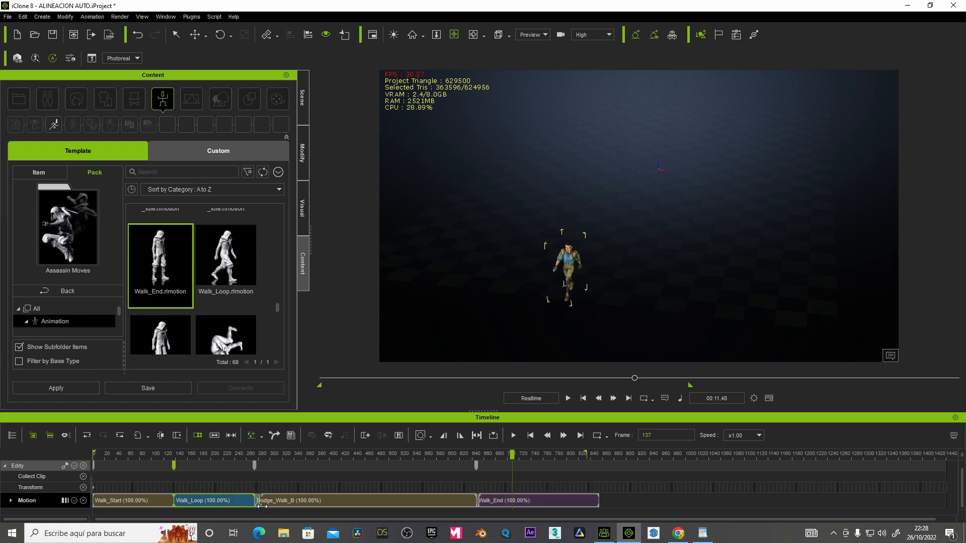
{"action": "left_click", "coordinate": [256, 505]}
{"action": "left_click", "coordinate": [251, 507]}
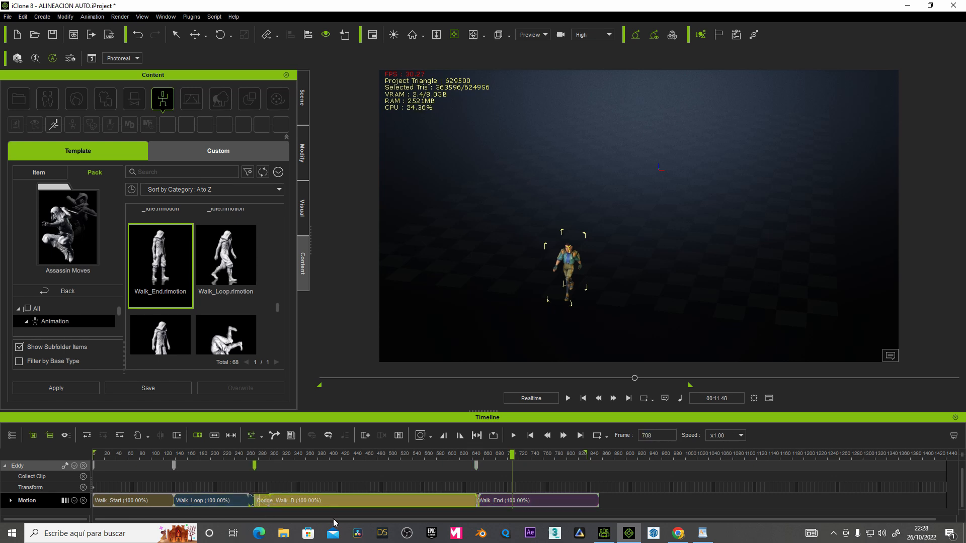
Step: Widen the blend region between Dodge_Walk_B and Walk_End on both sides of their junction
{"action": "left_click", "coordinate": [482, 506]}
{"action": "left_click", "coordinate": [476, 506]}
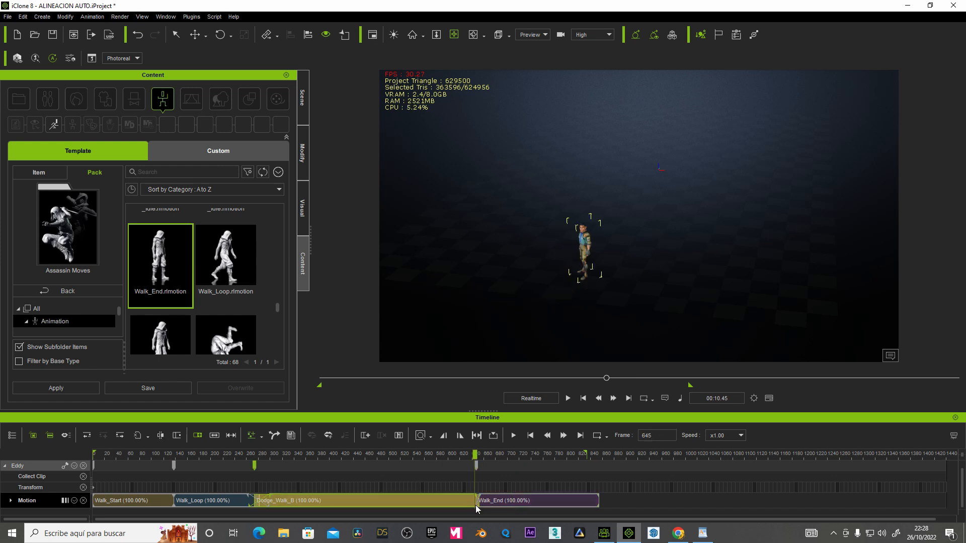
{"action": "left_click", "coordinate": [487, 505]}
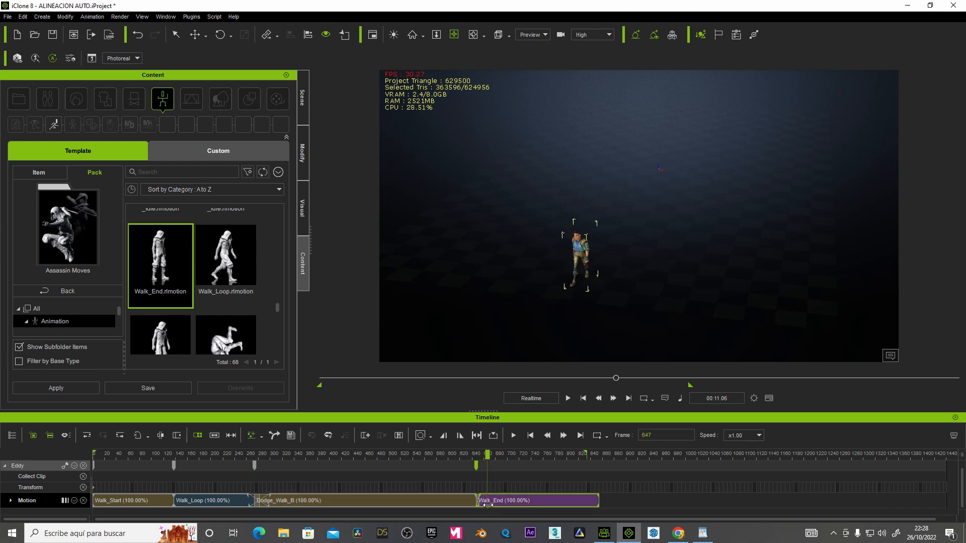
{"action": "left_click", "coordinate": [477, 506]}
{"action": "left_click_drag", "start_coordinate": [464, 506], "coordinate": [487, 505]}
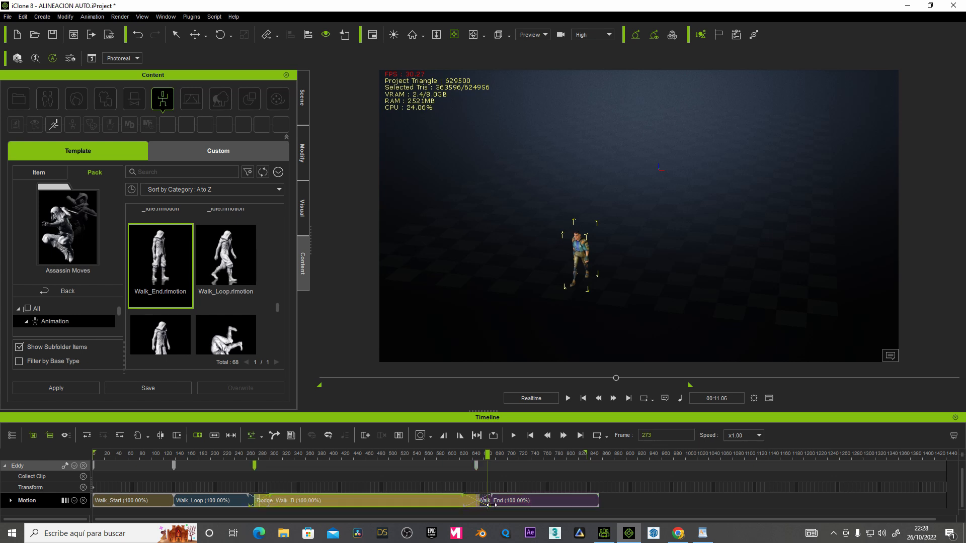
Step: Play back the animation from about frame 224 through the Dodge_Walk_B and Walk_End transitions
{"action": "left_click", "coordinate": [227, 454]}
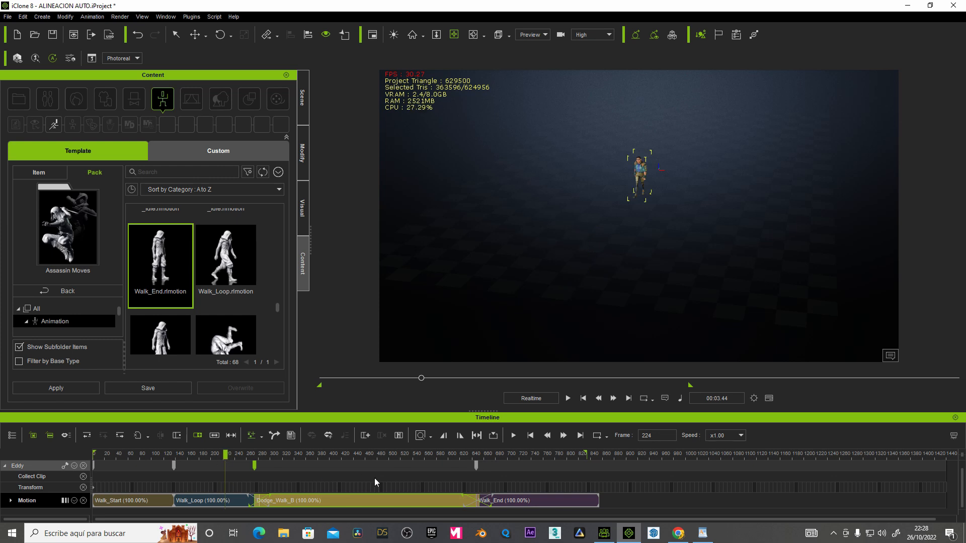
{"action": "key", "text": "space"}
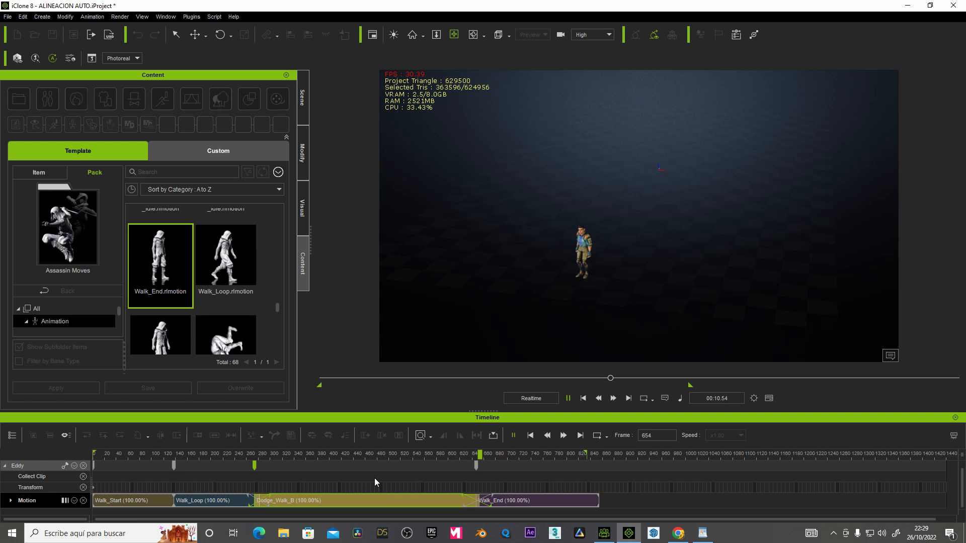
{"action": "key", "text": "space"}
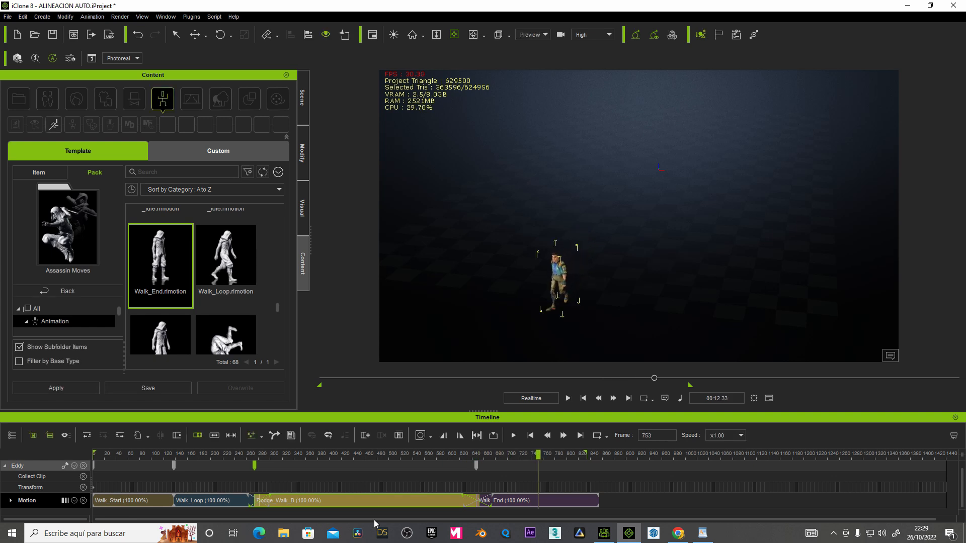
Step: Shorten the blend region between Dodge_Walk_B and Walk_End, and play it back from frame 583
{"action": "left_click", "coordinate": [464, 506]}
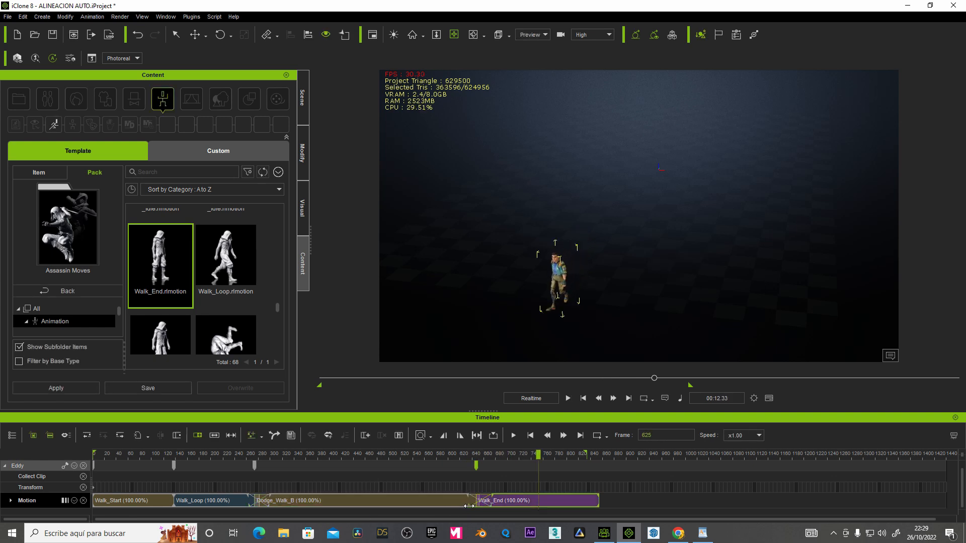
{"action": "left_click", "coordinate": [488, 505]}
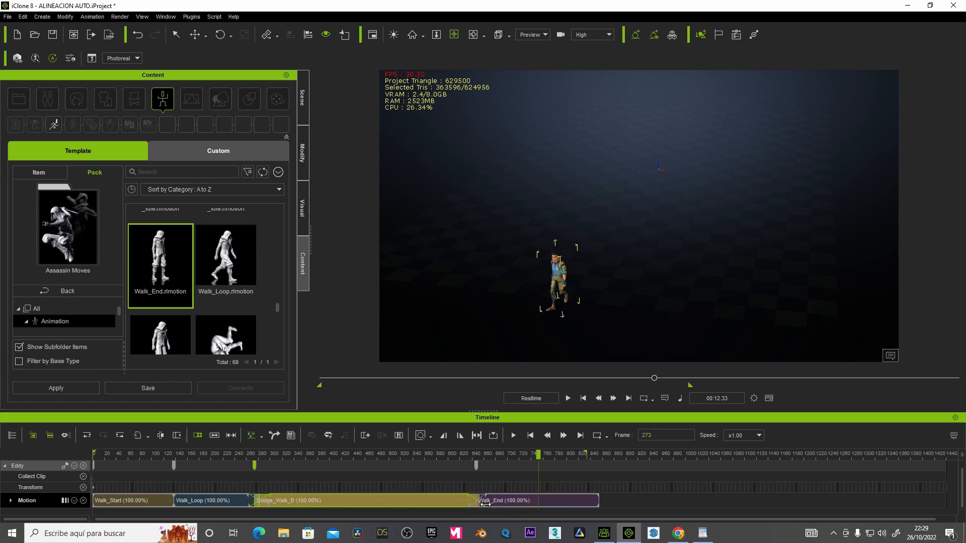
{"action": "left_click", "coordinate": [439, 456]}
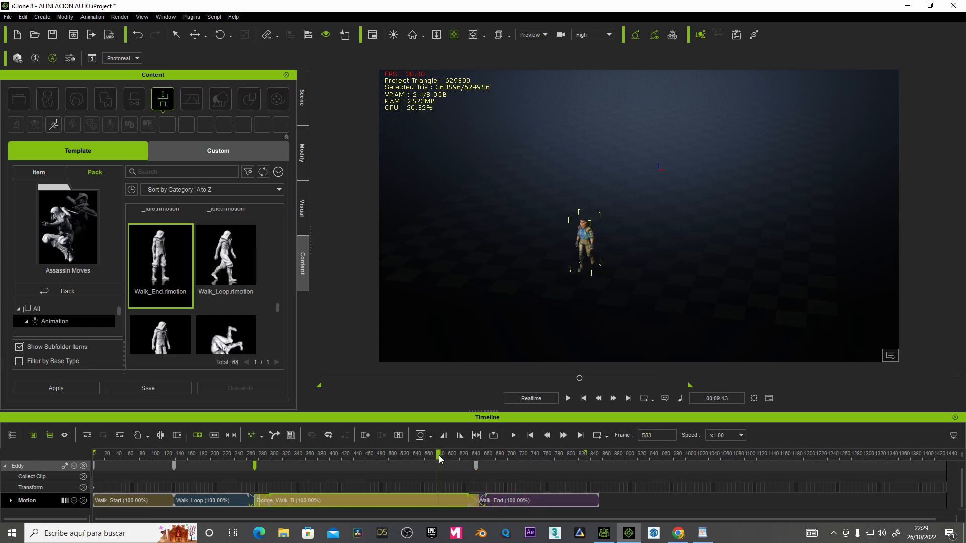
{"action": "key", "text": "space"}
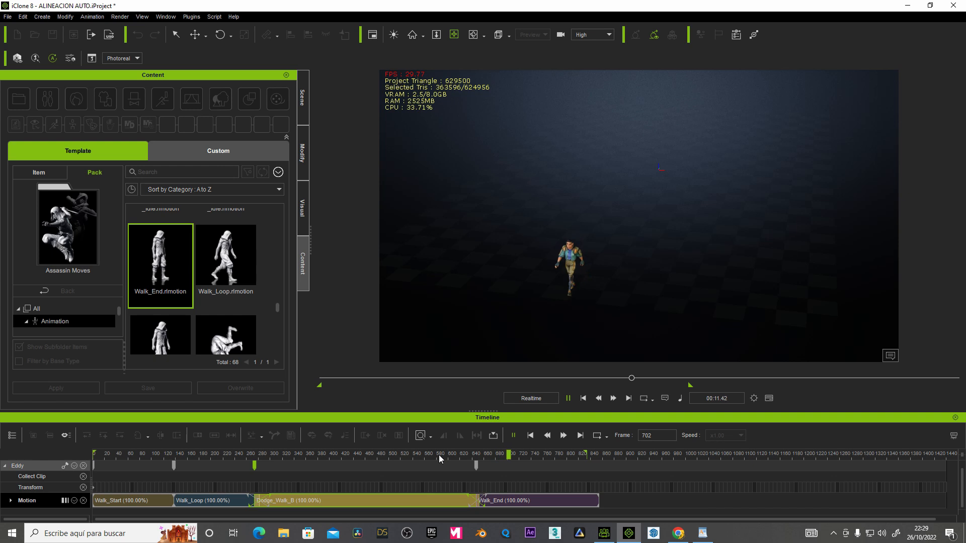
{"action": "key", "text": "space"}
Step: Fine-tune the blend region at the start of Walk_End and replay the transition from frame 607
{"action": "left_click_drag", "start_coordinate": [485, 505], "coordinate": [484, 505]}
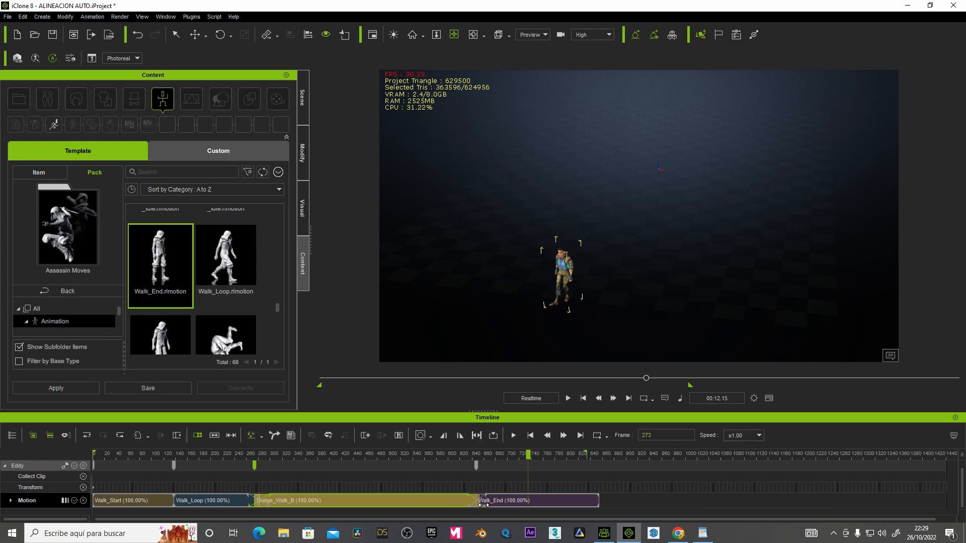
{"action": "left_click", "coordinate": [453, 457]}
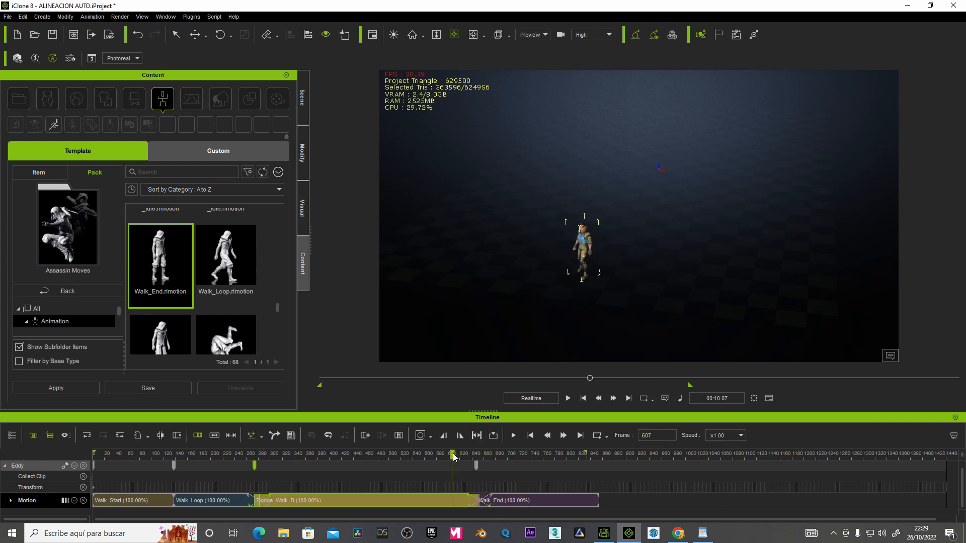
{"action": "key", "text": "space"}
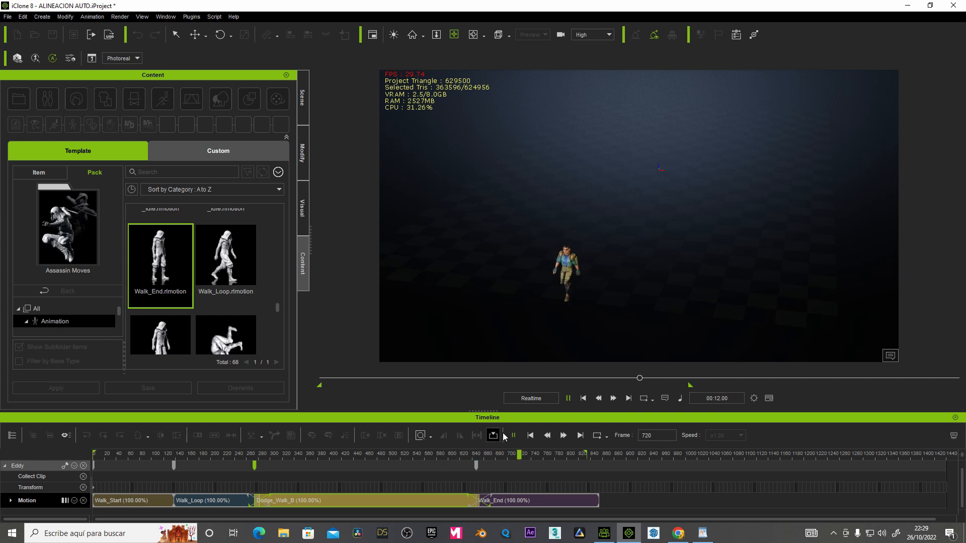
Step: Play back the whole blended walk sequence from the first frame and stop it within Walk_End
{"action": "left_click", "coordinate": [583, 399]}
{"action": "left_click", "coordinate": [570, 398]}
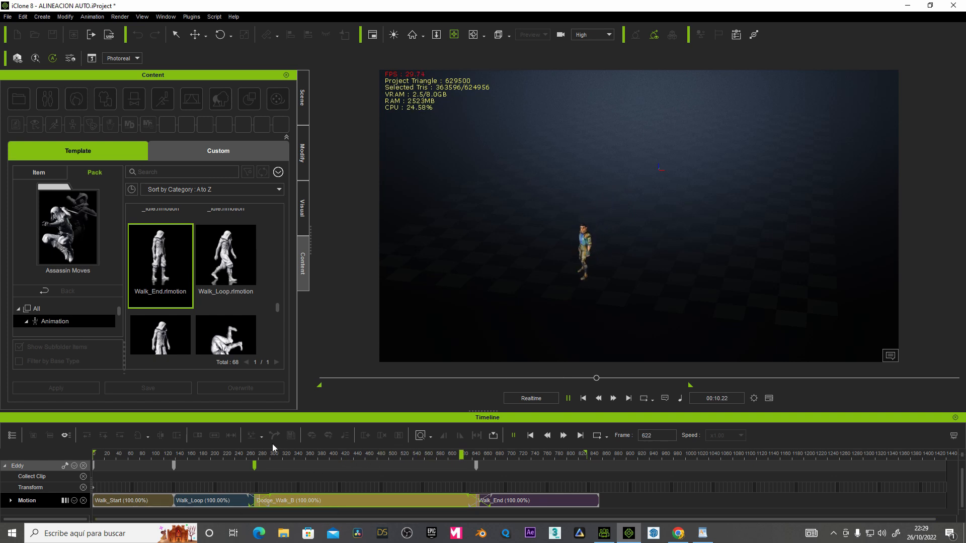
{"action": "key", "text": "space"}
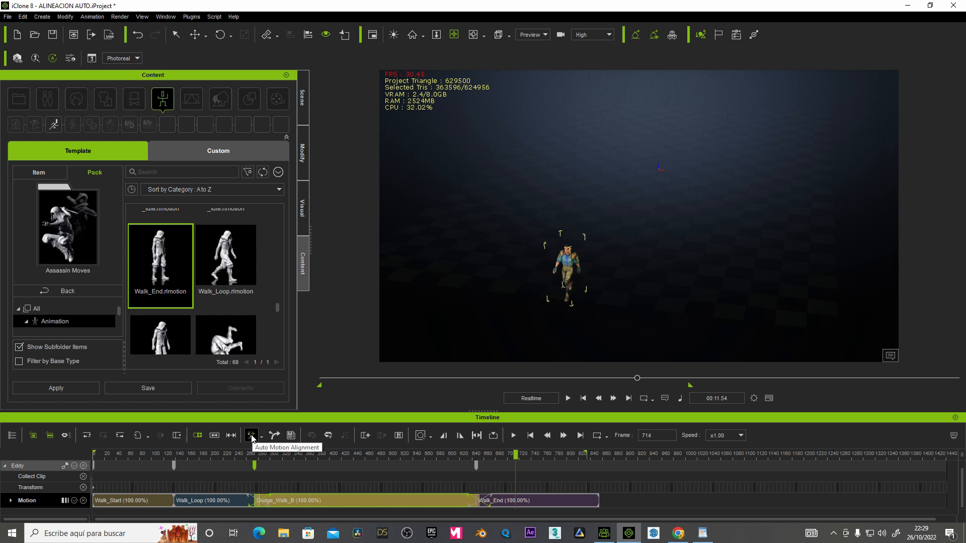
Step: Examine the Auto Motion Alignment options Align Position Only and Align Position and Direction
{"action": "left_click", "coordinate": [261, 437]}
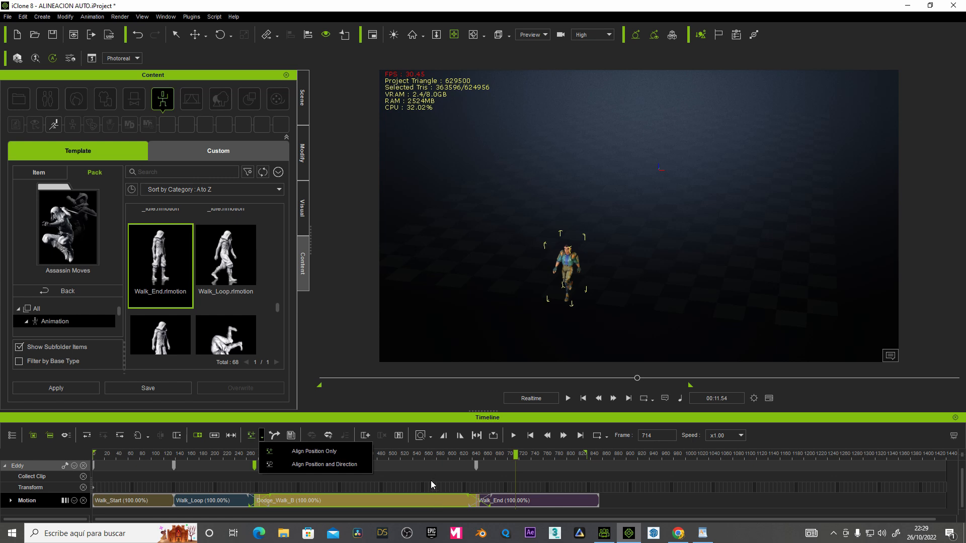
{"action": "left_click", "coordinate": [429, 455]}
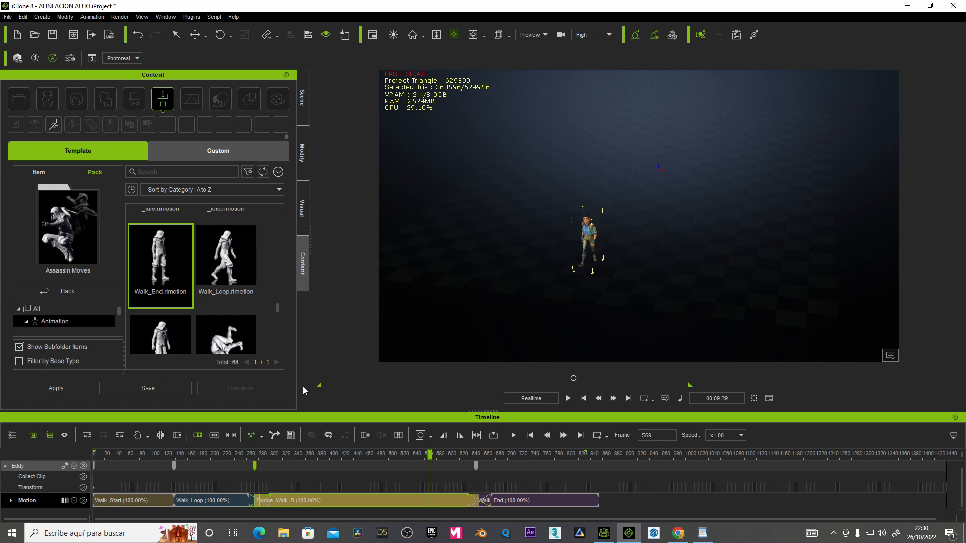
{"action": "left_click", "coordinate": [261, 438]}
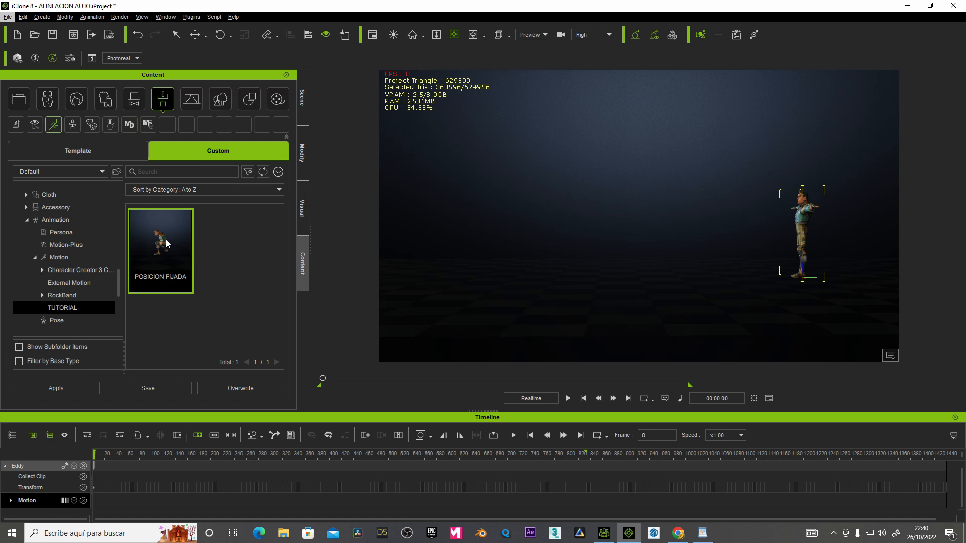
Step: Apply the custom POSICION FIJADA motion at the first frame with Auto Motion Alignment off, and play it back
{"action": "left_click", "coordinate": [56, 388]}
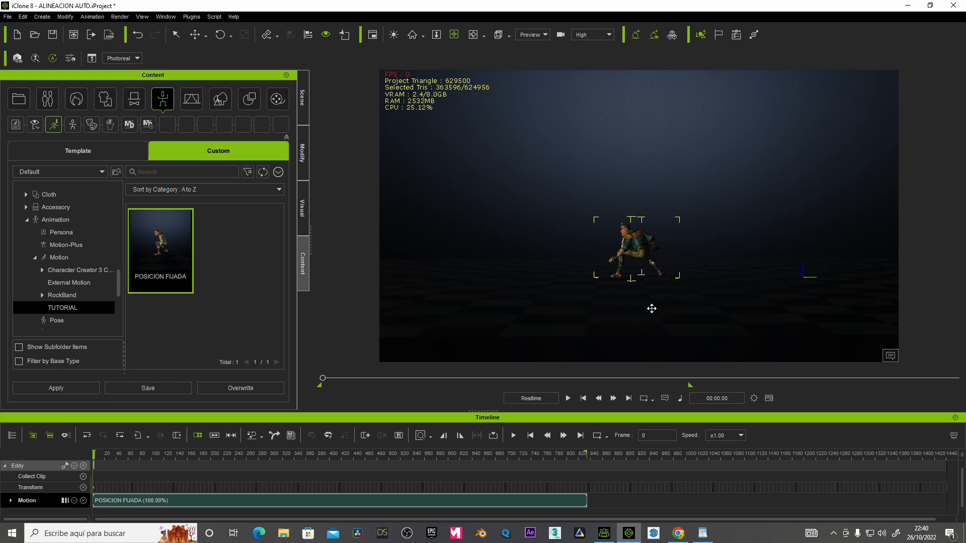
{"action": "left_click", "coordinate": [568, 398]}
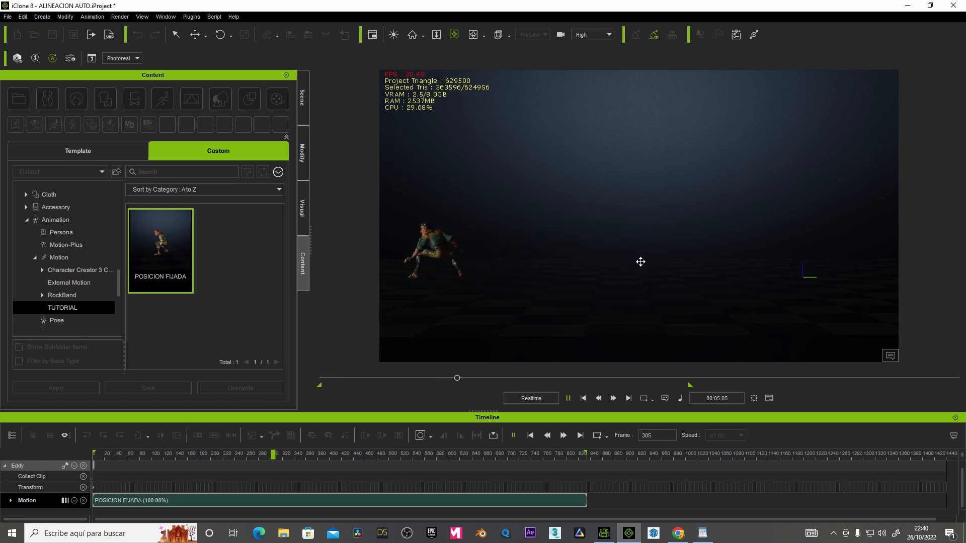
{"action": "left_click", "coordinate": [571, 398]}
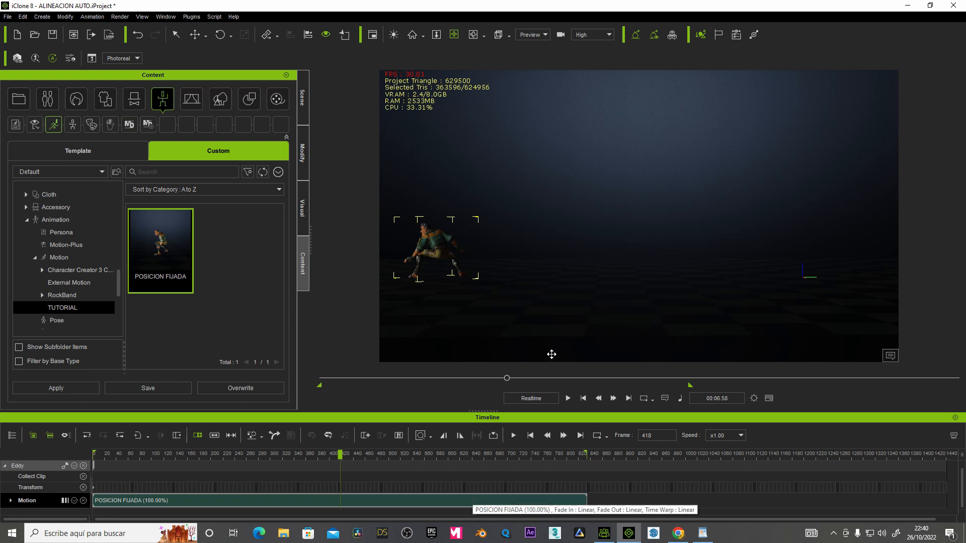
Step: Delete the POSICION FIJADA clip and reapply it at the first frame with Auto Motion Alignment on for playback
{"action": "left_click", "coordinate": [373, 500]}
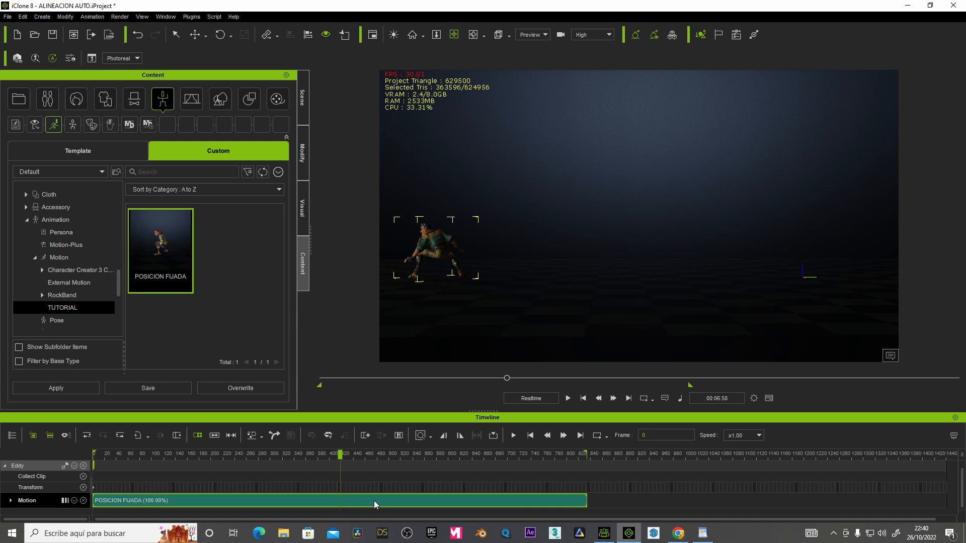
{"action": "key", "text": "Delete"}
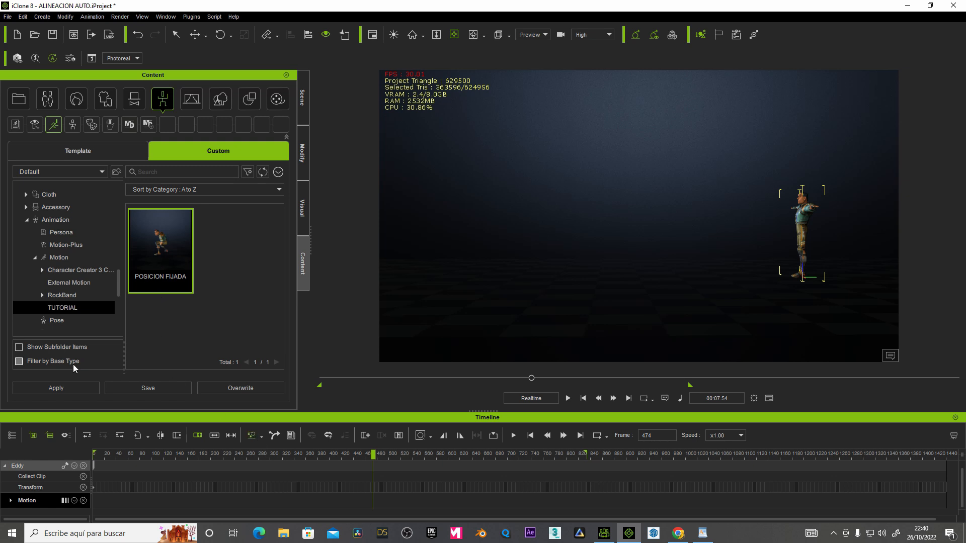
{"action": "left_click", "coordinate": [584, 398]}
{"action": "left_click", "coordinate": [60, 387]}
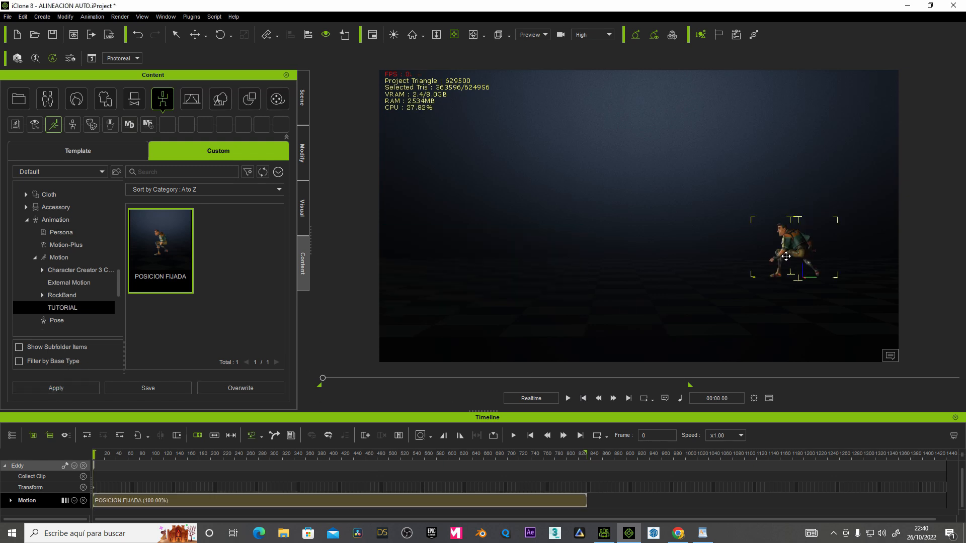
{"action": "left_click", "coordinate": [569, 398]}
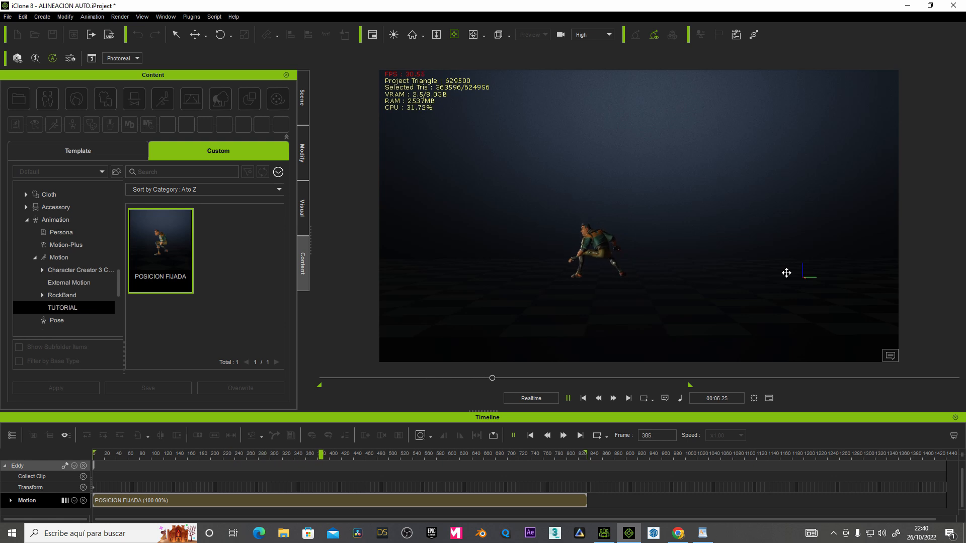
{"action": "key", "text": "space"}
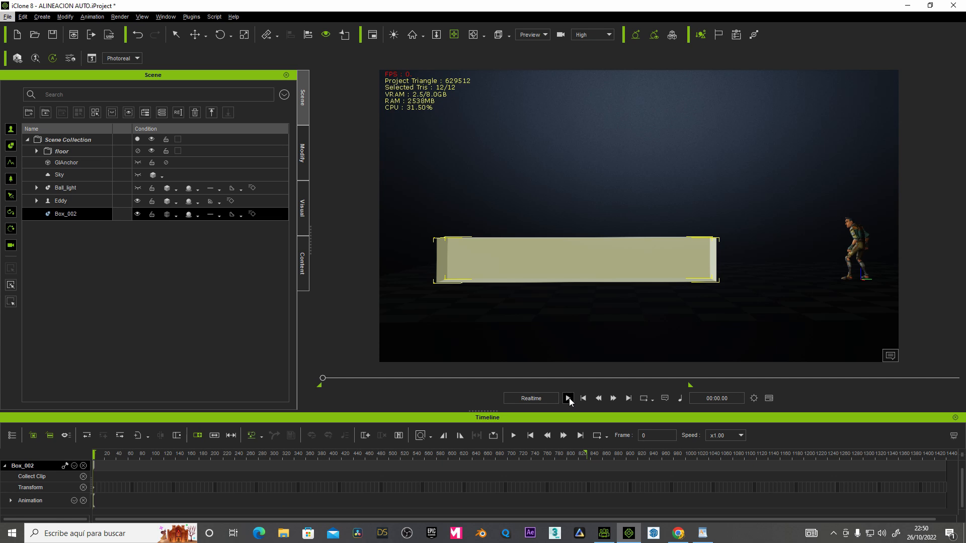
Step: Play Eddy's jump animation against the box from the first frame, selecting Eddy midway to view its motion clips
{"action": "left_click", "coordinate": [568, 398]}
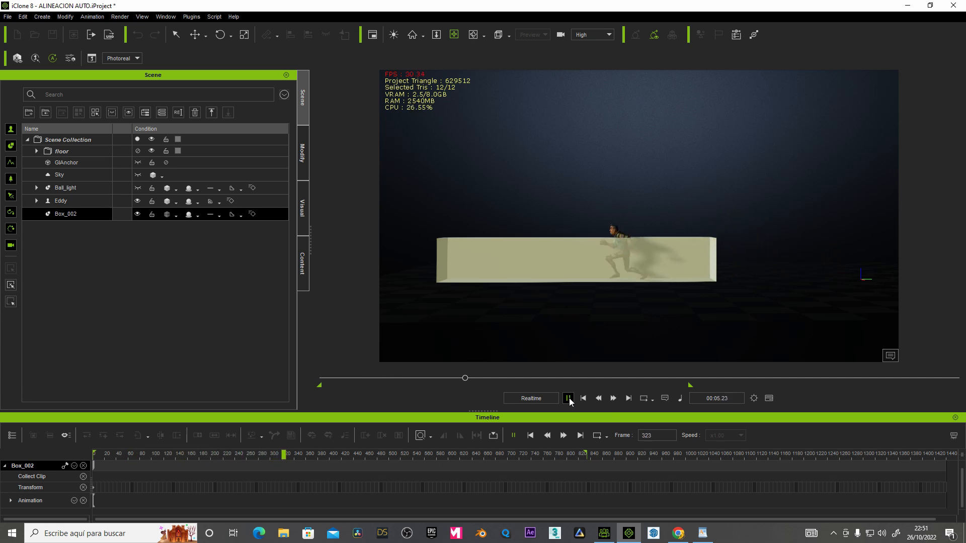
{"action": "left_click", "coordinate": [568, 398]}
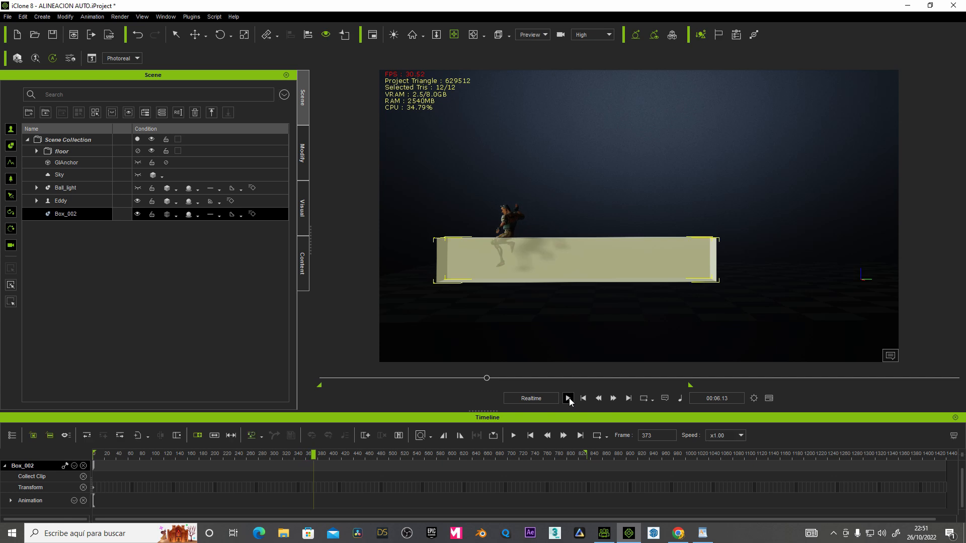
{"action": "left_click", "coordinate": [505, 211]}
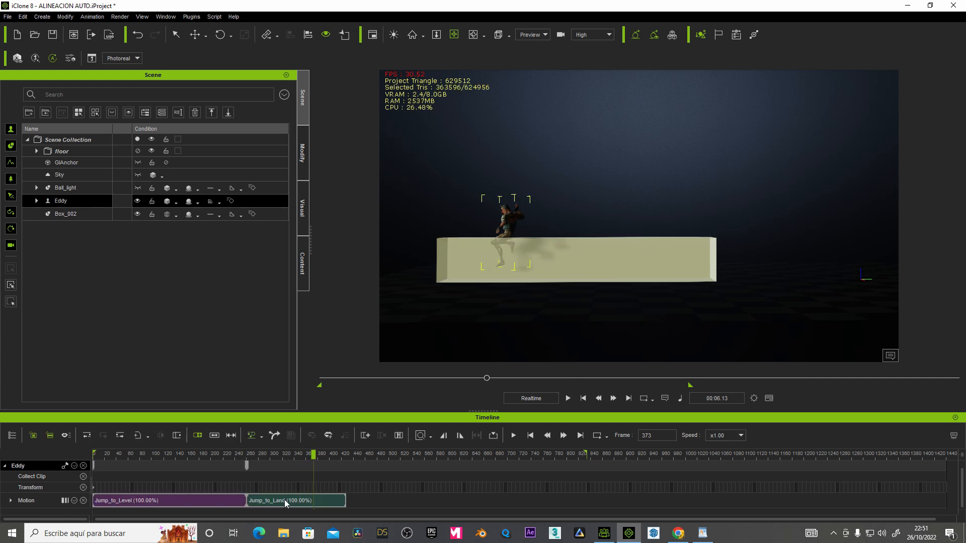
{"action": "left_click", "coordinate": [568, 398]}
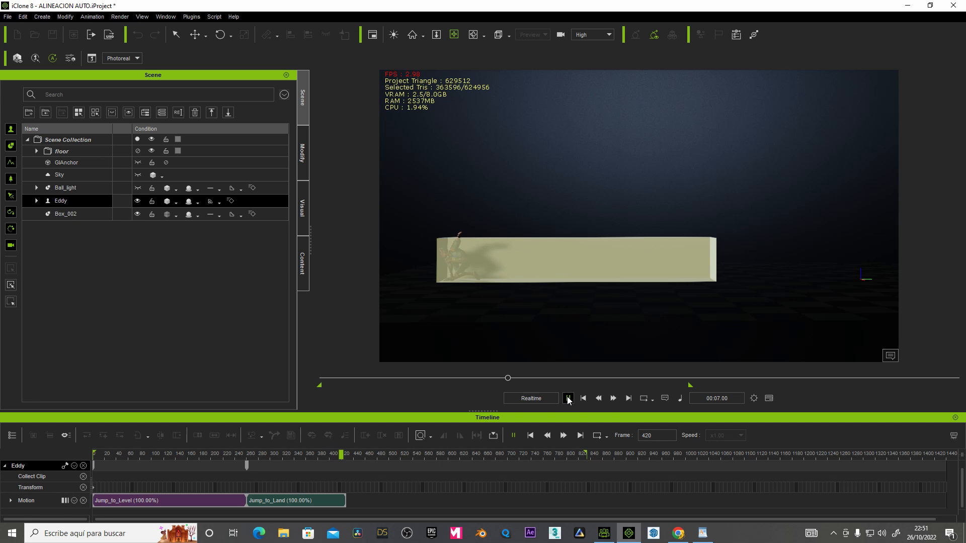
{"action": "left_click", "coordinate": [568, 398]}
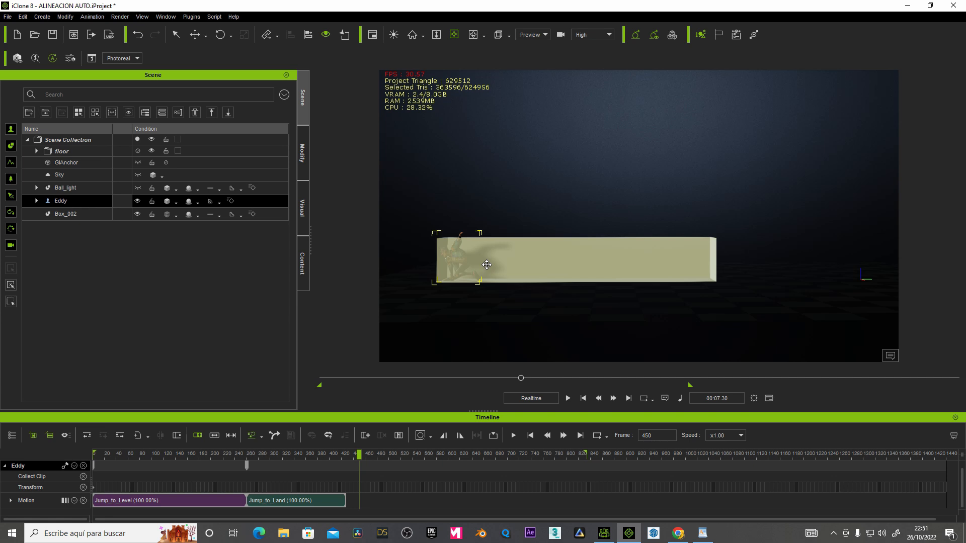
Step: Select Eddy's Jump_to_Land clip and examine its junction with the Jump_to_Level clip closely, with the playhead at frame 259
{"action": "left_click", "coordinate": [252, 436]}
{"action": "left_click", "coordinate": [262, 499]}
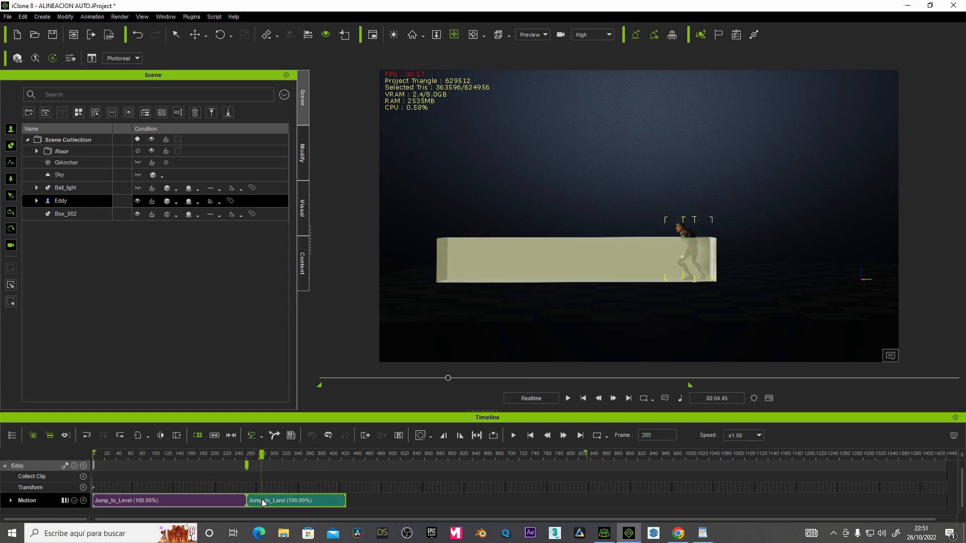
{"action": "left_click", "coordinate": [430, 436]}
{"action": "left_click", "coordinate": [450, 455]}
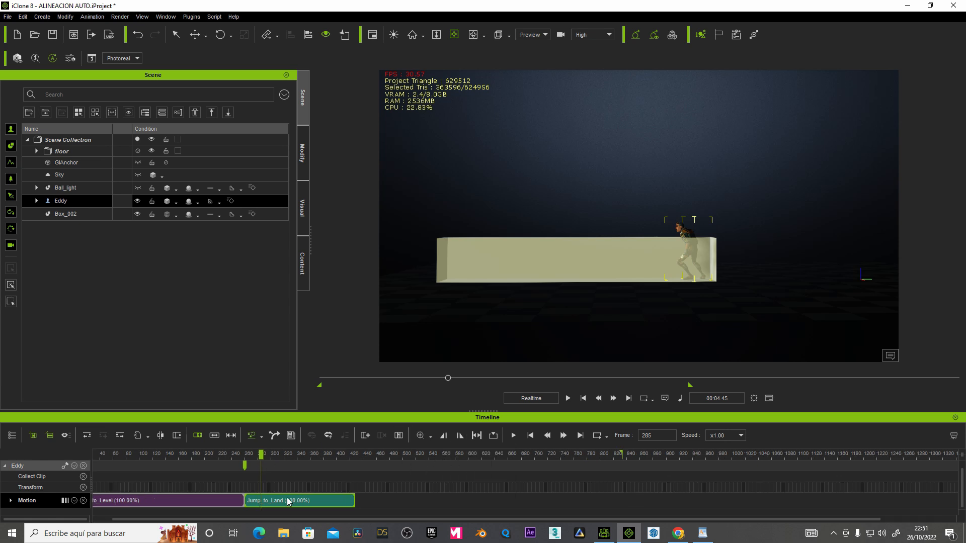
{"action": "left_click", "coordinate": [421, 437]}
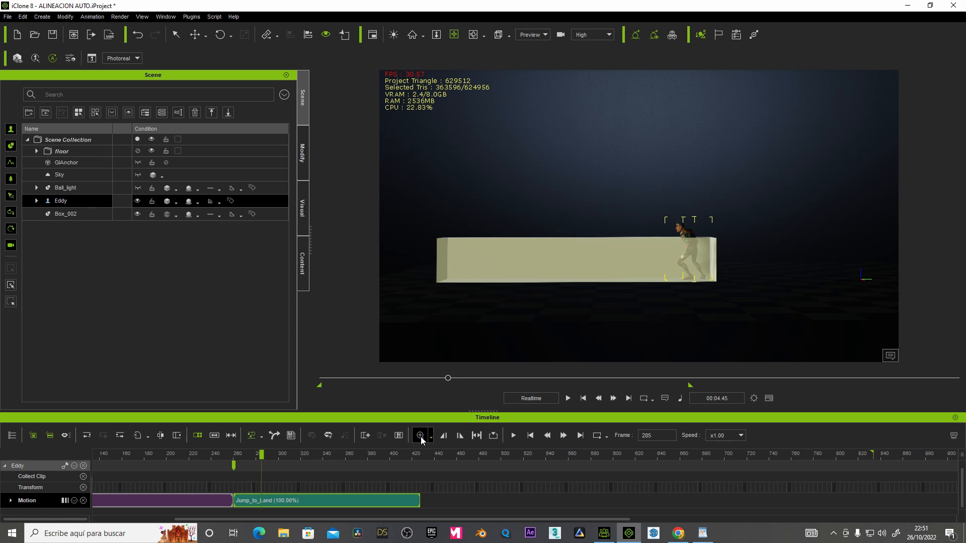
{"action": "left_click", "coordinate": [421, 437]}
{"action": "left_click", "coordinate": [421, 437]}
{"action": "left_click", "coordinate": [421, 437]}
{"action": "left_click", "coordinate": [421, 437]}
{"action": "left_click", "coordinate": [421, 437]}
{"action": "left_click", "coordinate": [421, 437]}
{"action": "left_click", "coordinate": [421, 436]}
{"action": "left_click_drag", "start_coordinate": [305, 520], "coordinate": [237, 520]}
{"action": "left_click_drag", "start_coordinate": [497, 502], "coordinate": [494, 502]}
{"action": "left_click", "coordinate": [471, 467]}
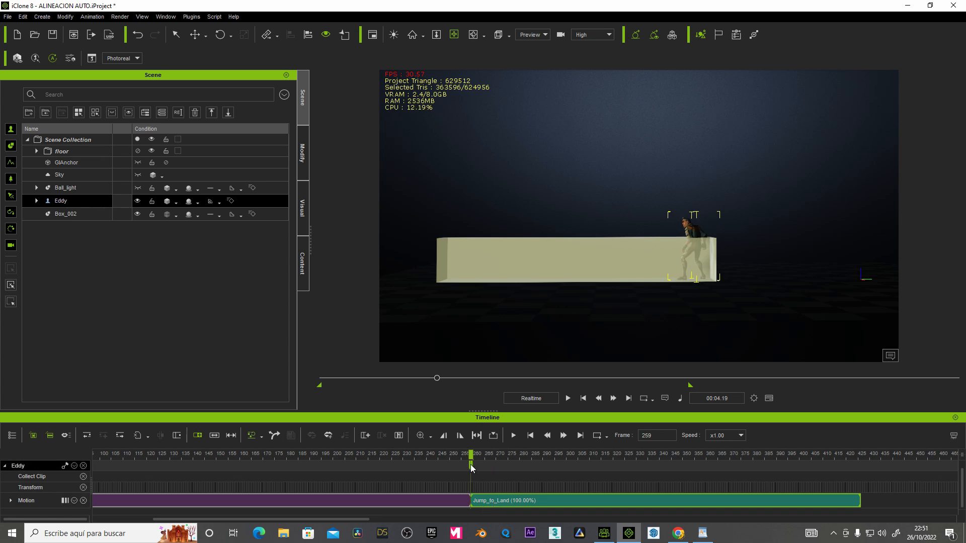
Step: Align Eddy's Jump_to_Land clip using the Right Foot at frame 281
{"action": "right_click", "coordinate": [524, 500]}
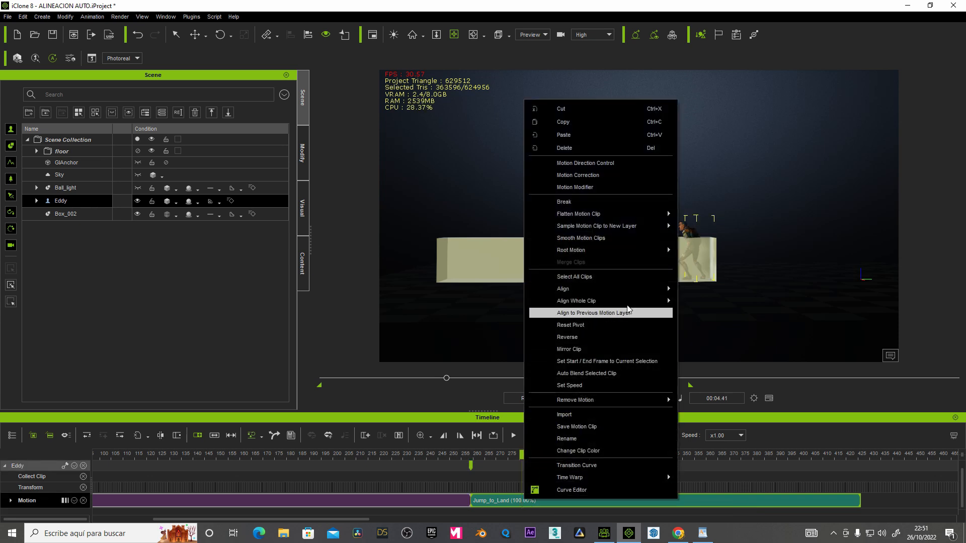
{"action": "mouse_move", "coordinate": [628, 292]}
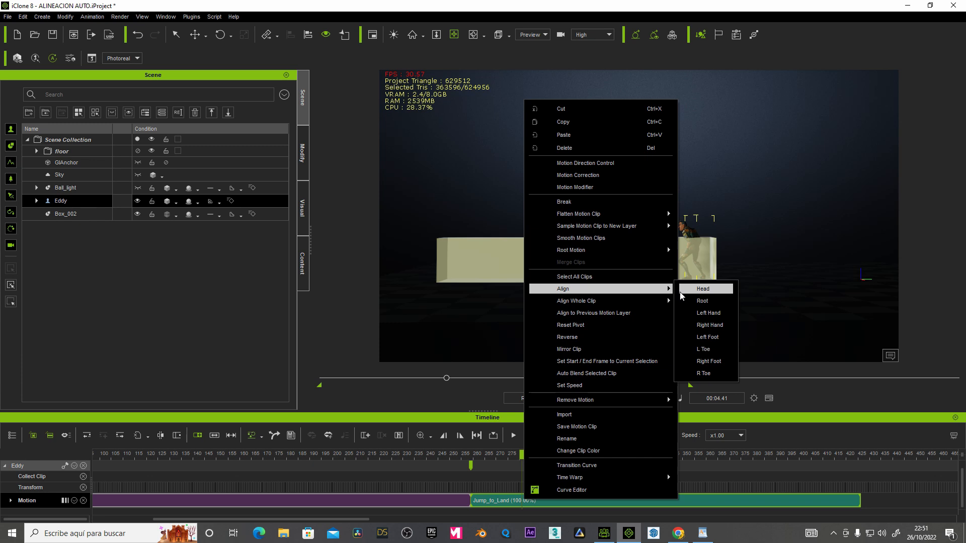
{"action": "left_click", "coordinate": [705, 362]}
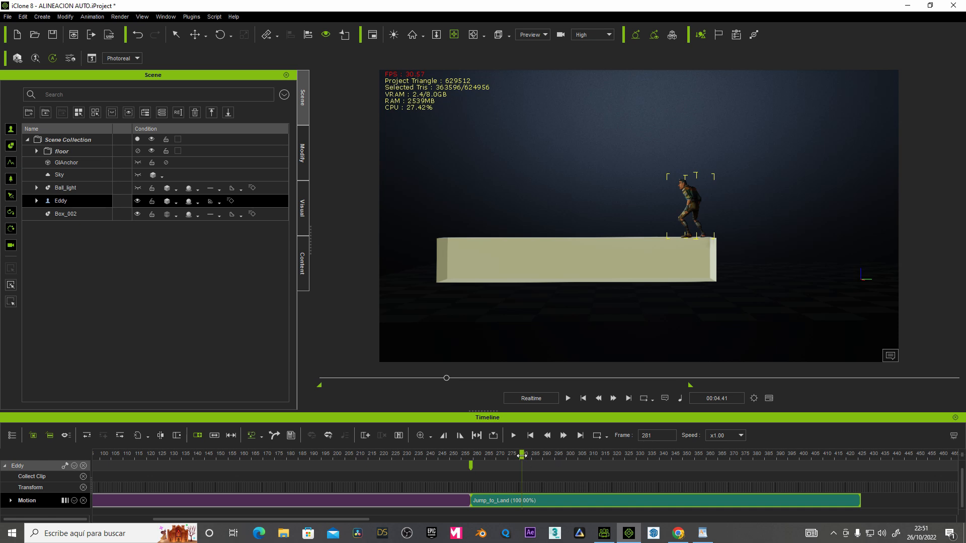
Step: Scrub back and forth across the transition between Eddy's two jump clips, and play the whole animation from the first frame
{"action": "left_click_drag", "start_coordinate": [521, 456], "coordinate": [438, 456]}
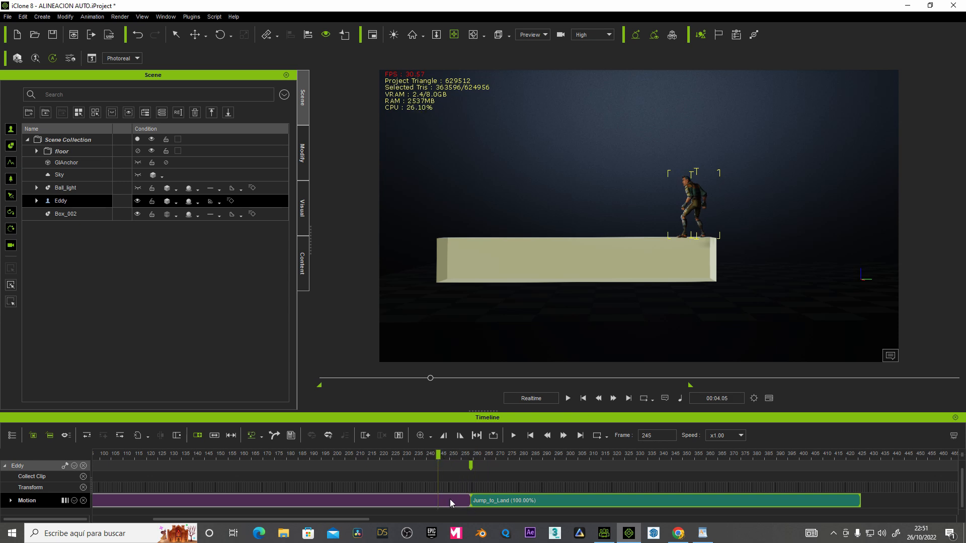
{"action": "left_click_drag", "start_coordinate": [441, 460], "coordinate": [557, 441]}
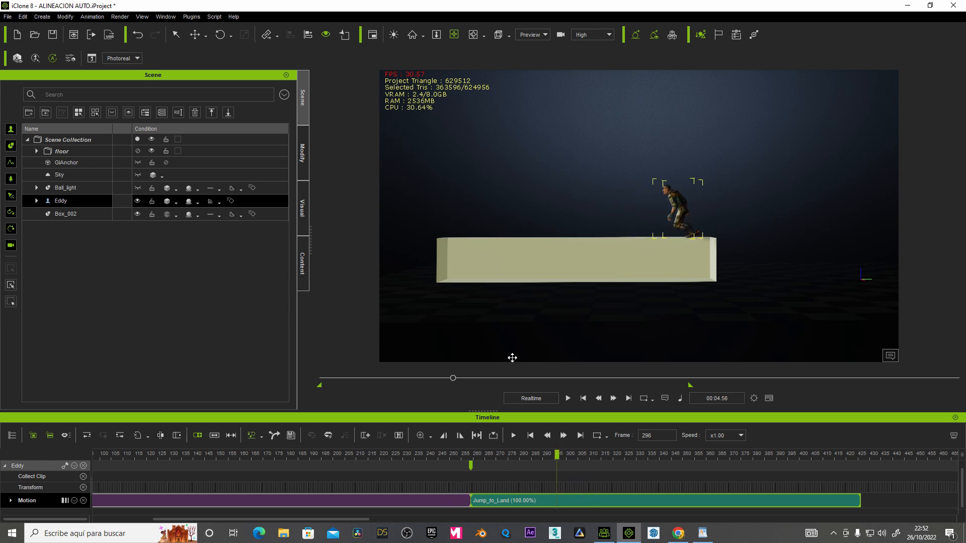
{"action": "left_click", "coordinate": [463, 456]}
{"action": "left_click_drag", "start_coordinate": [461, 454], "coordinate": [579, 446]}
{"action": "left_click", "coordinate": [585, 398]}
{"action": "left_click", "coordinate": [568, 398]}
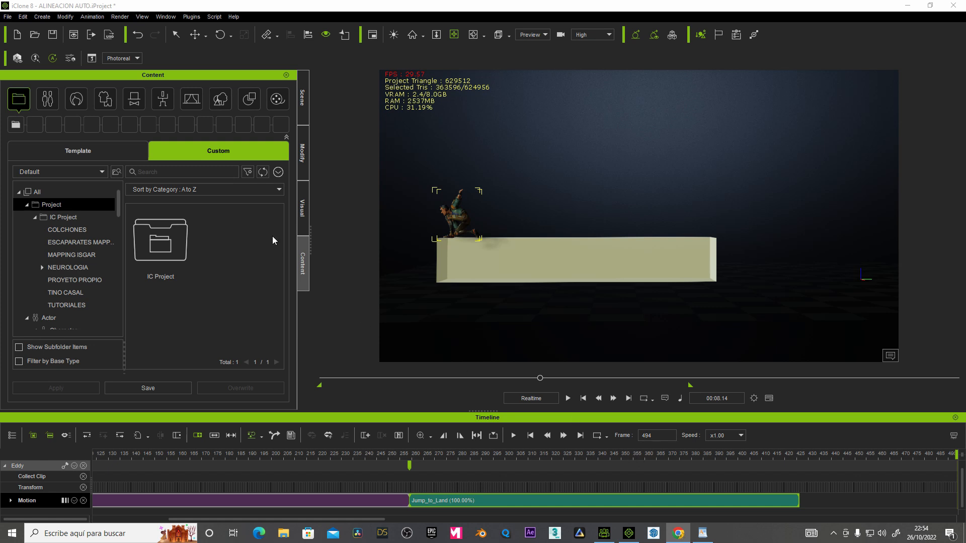
Step: Look up the Assassin Moves pack among the template motions, return to the pack list, and stop the animation playback
{"action": "left_click", "coordinate": [78, 151]}
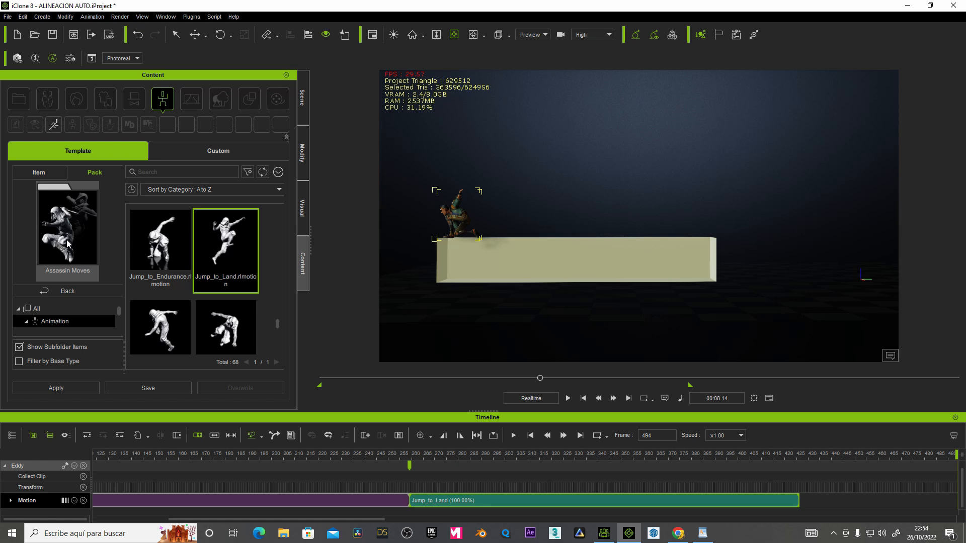
{"action": "left_click", "coordinate": [62, 290]}
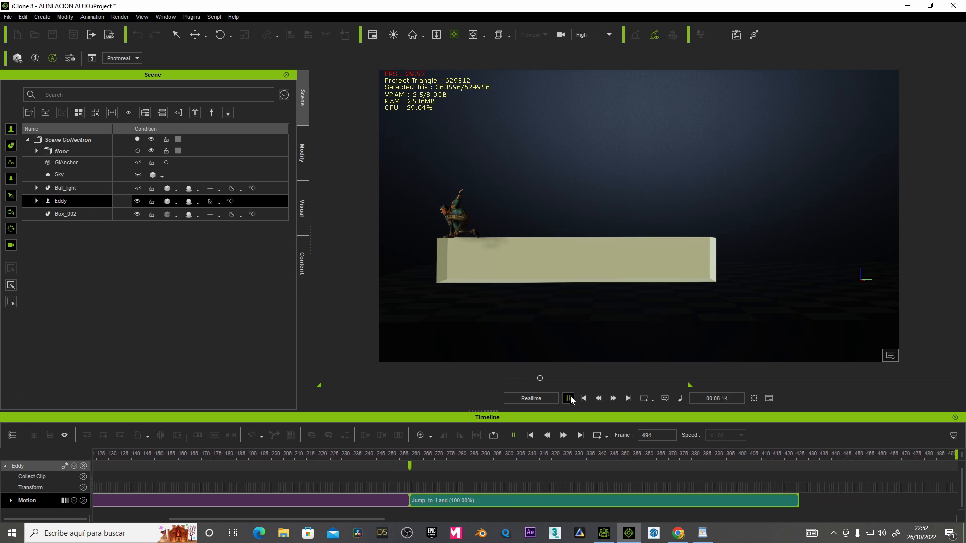
{"action": "left_click", "coordinate": [569, 398]}
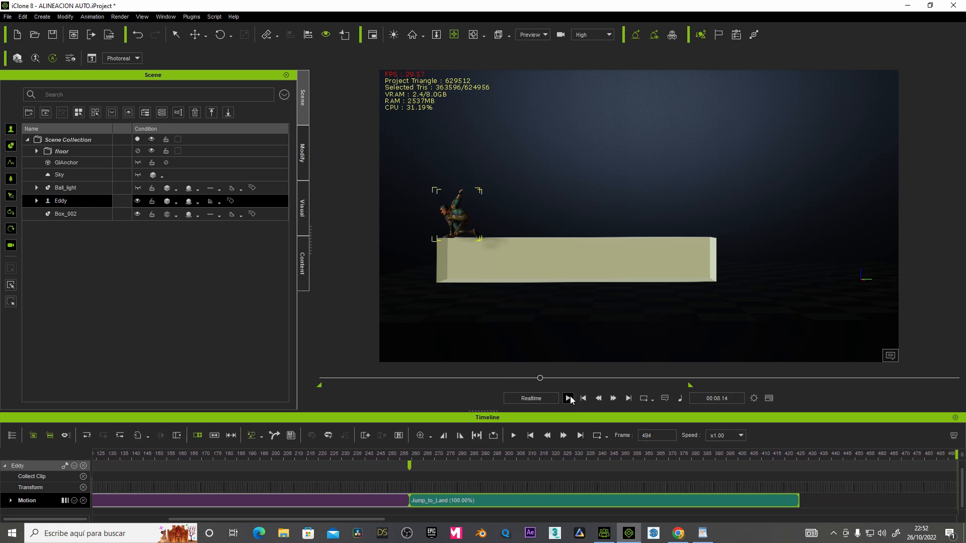